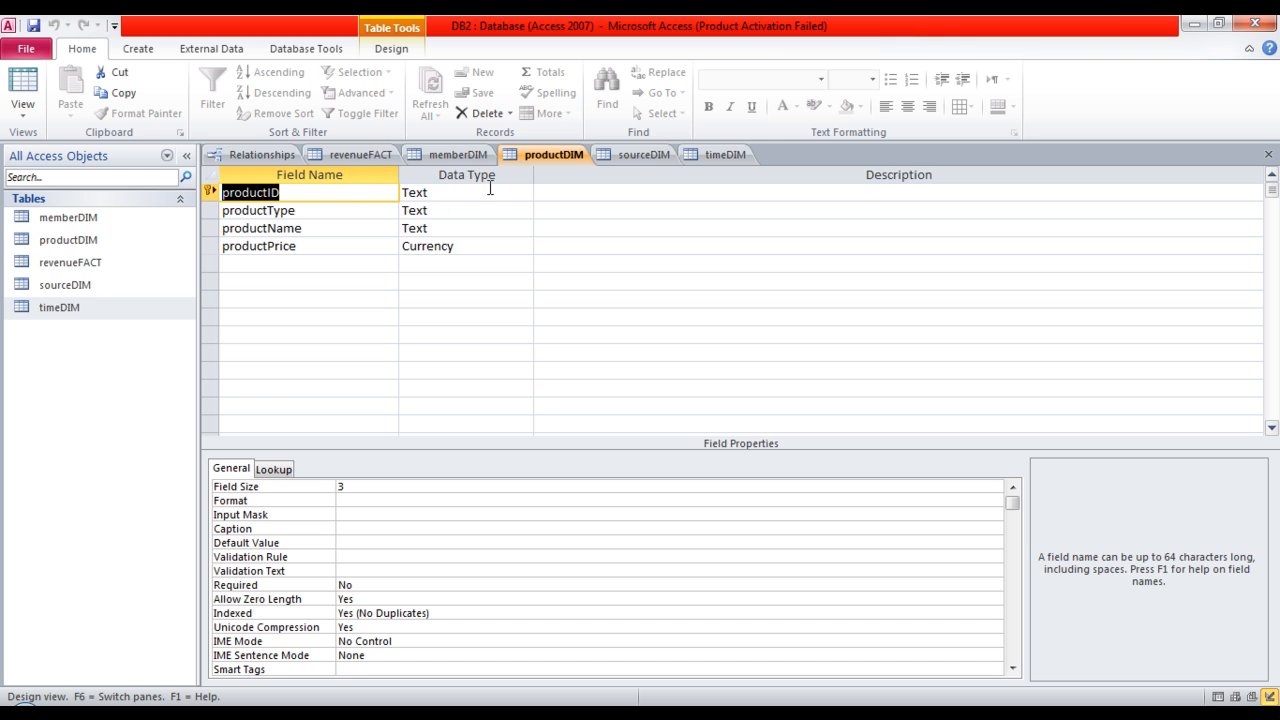
Examine the fields, data types and properties of the productDIM, sourceDIM and timeDIM tables in their designs.
{"action": "left_click", "coordinate": [354, 191]}
{"action": "left_click", "coordinate": [357, 212]}
{"action": "left_click", "coordinate": [357, 228]}
{"action": "left_click", "coordinate": [354, 249]}
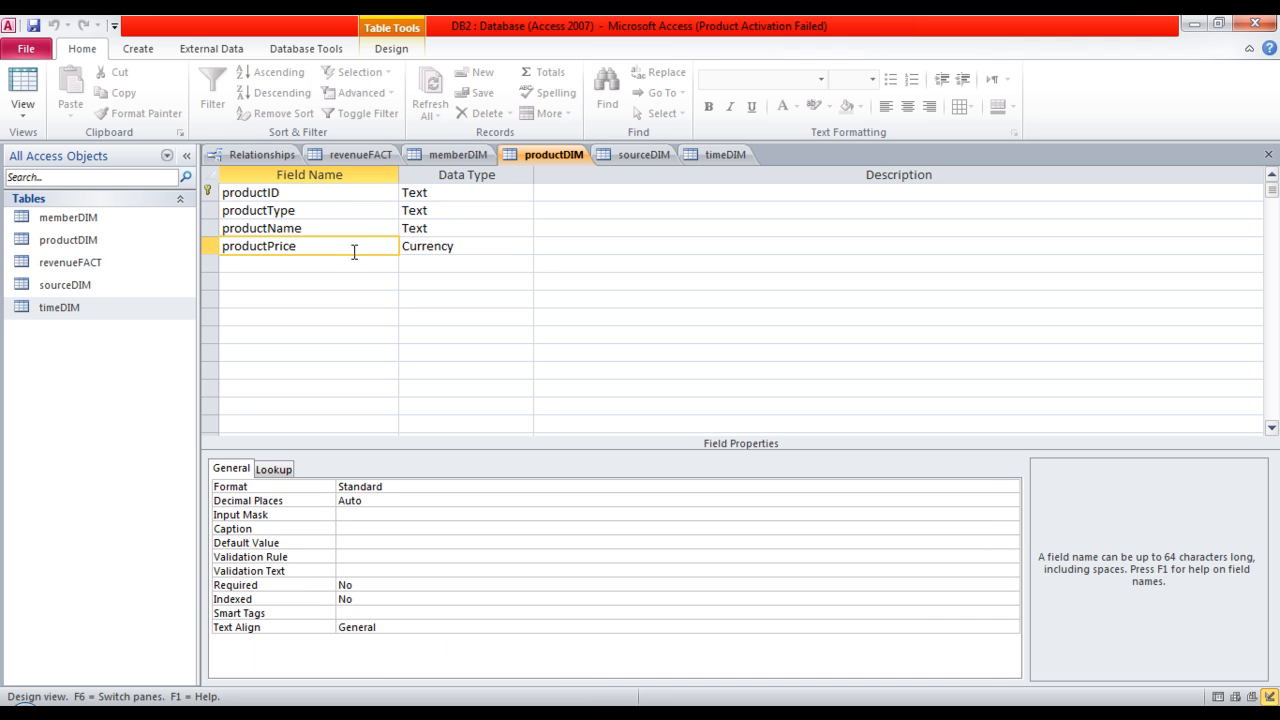
{"action": "left_click", "coordinate": [647, 156]}
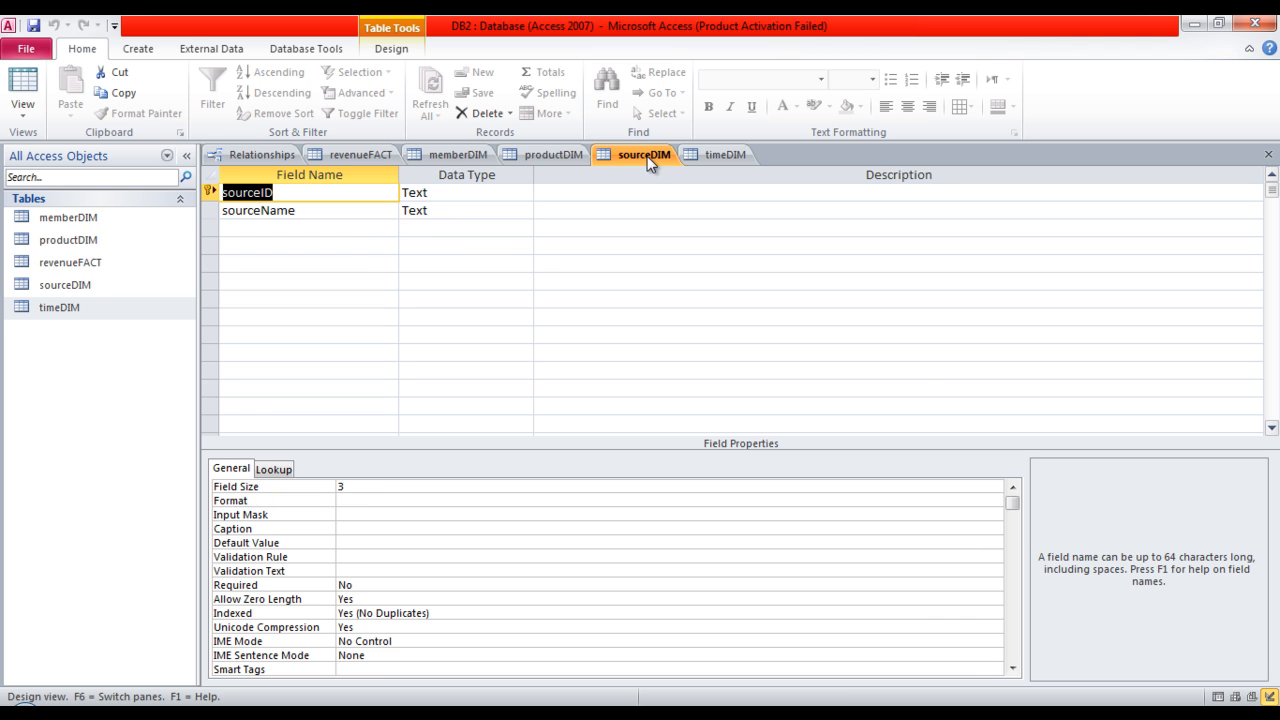
{"action": "left_click", "coordinate": [368, 197]}
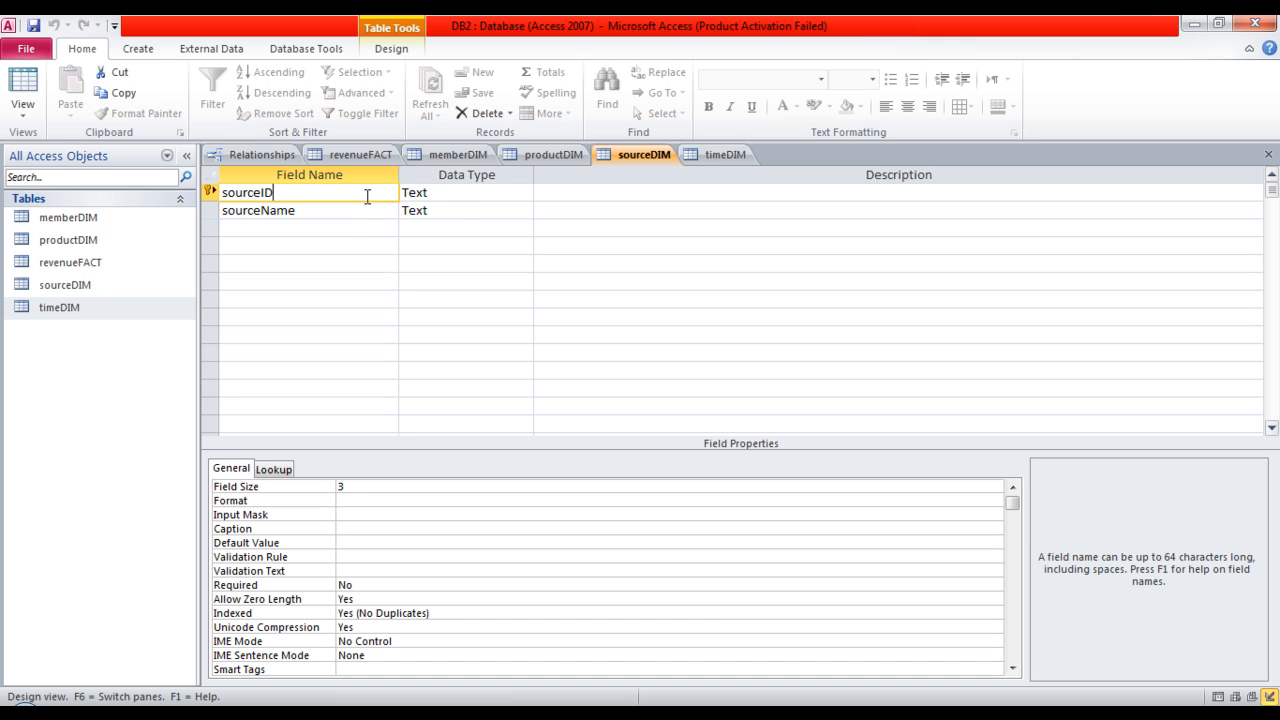
{"action": "left_click", "coordinate": [365, 213]}
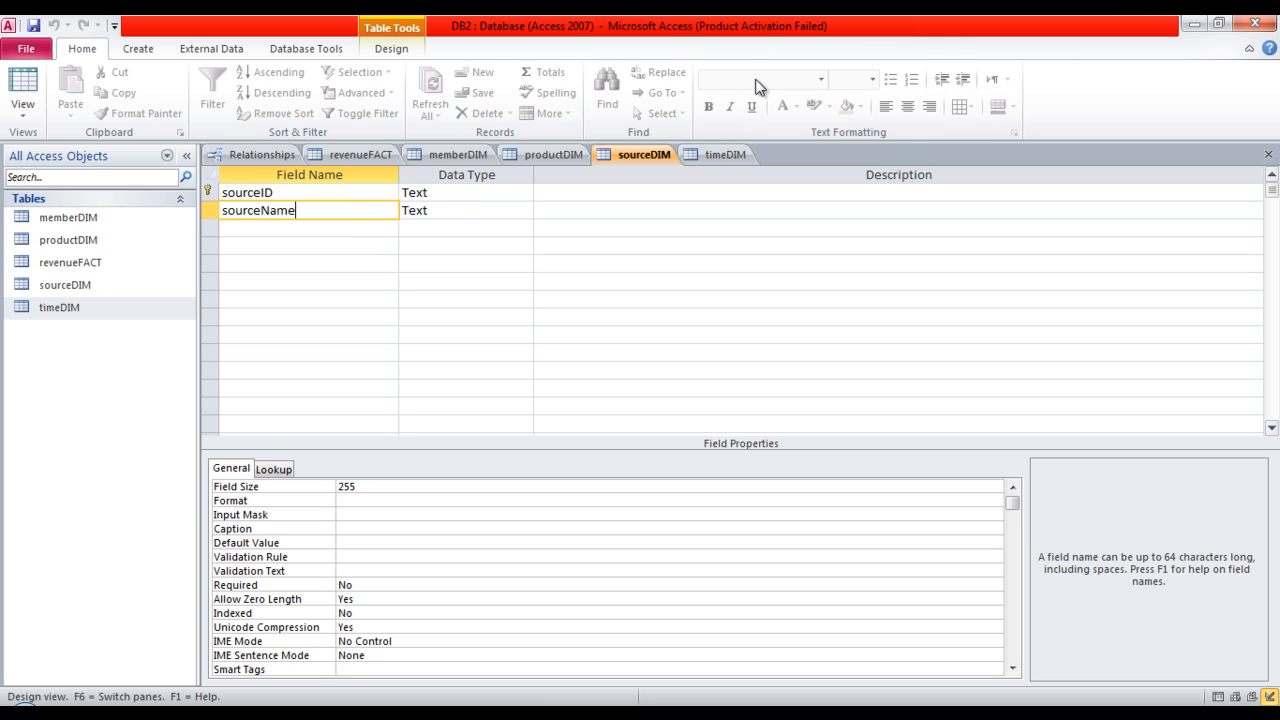
{"action": "left_click", "coordinate": [729, 155]}
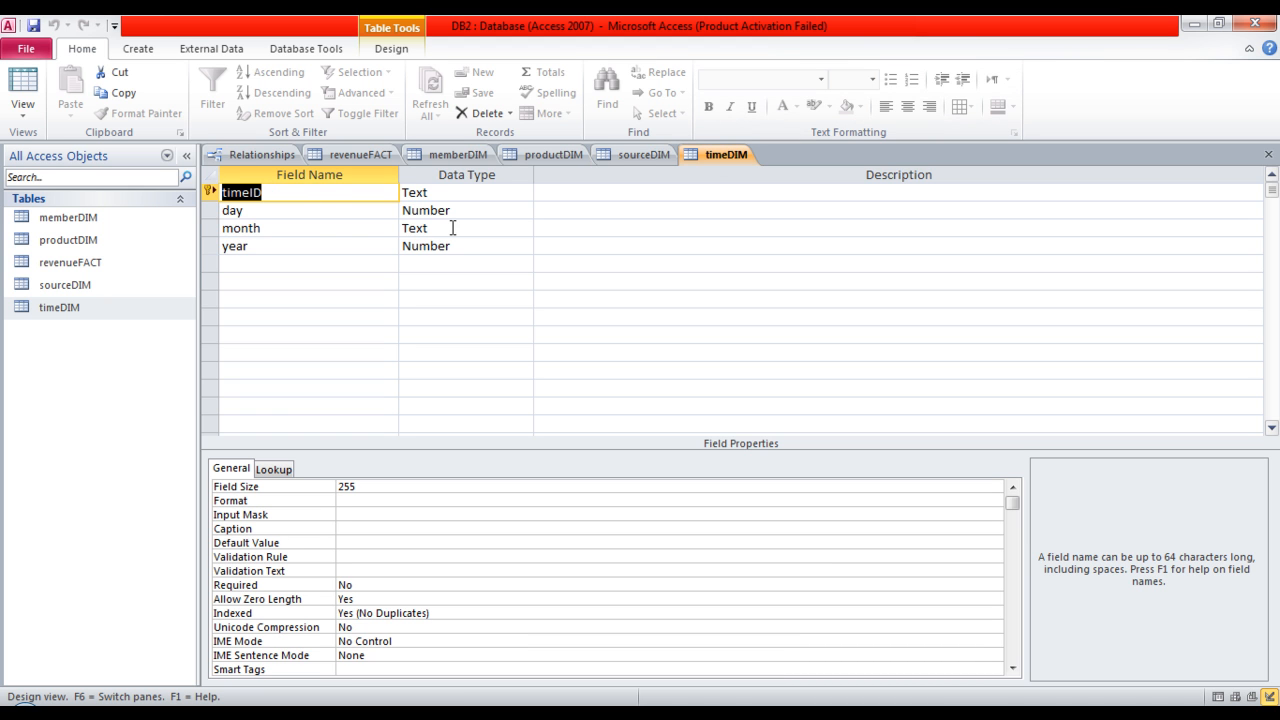
{"action": "left_click", "coordinate": [300, 193]}
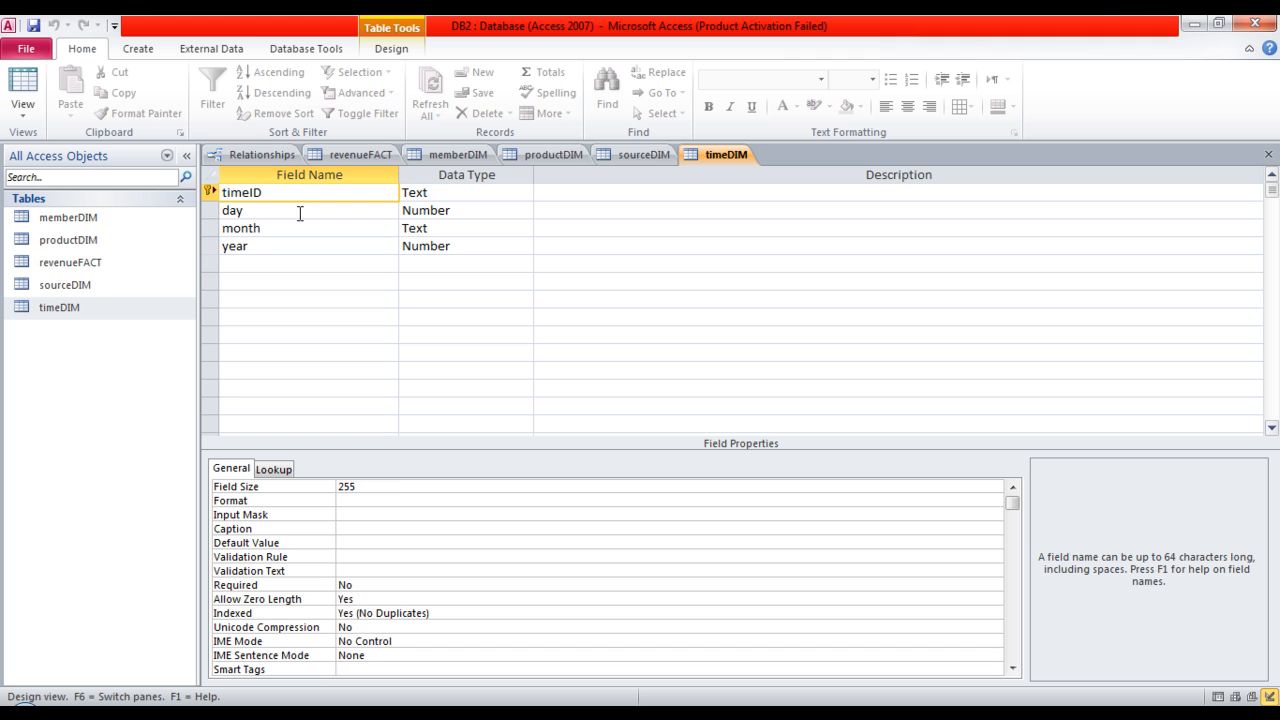
{"action": "left_click", "coordinate": [300, 211]}
{"action": "left_click", "coordinate": [313, 229]}
{"action": "left_click", "coordinate": [317, 247]}
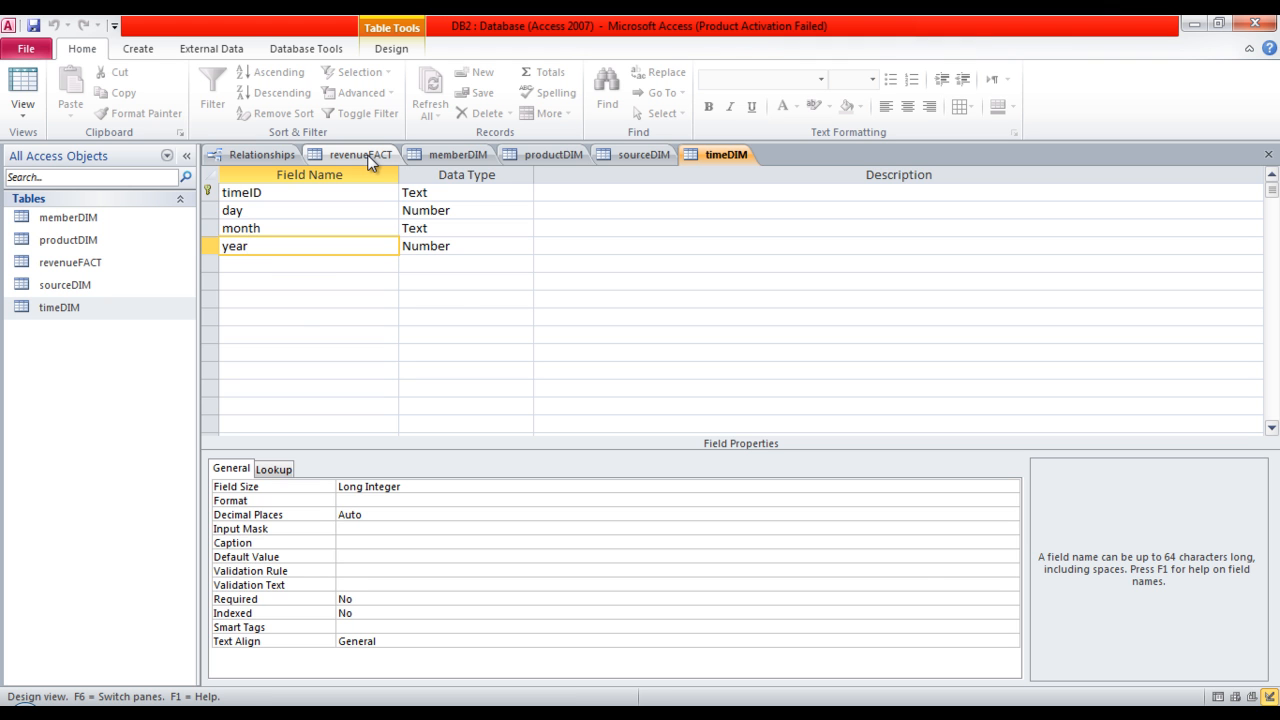
Examine the revenueFACT table's design: its key fields, the calculated revenueAmount expression, and the qty and unitPrice fields.
{"action": "left_click", "coordinate": [362, 155]}
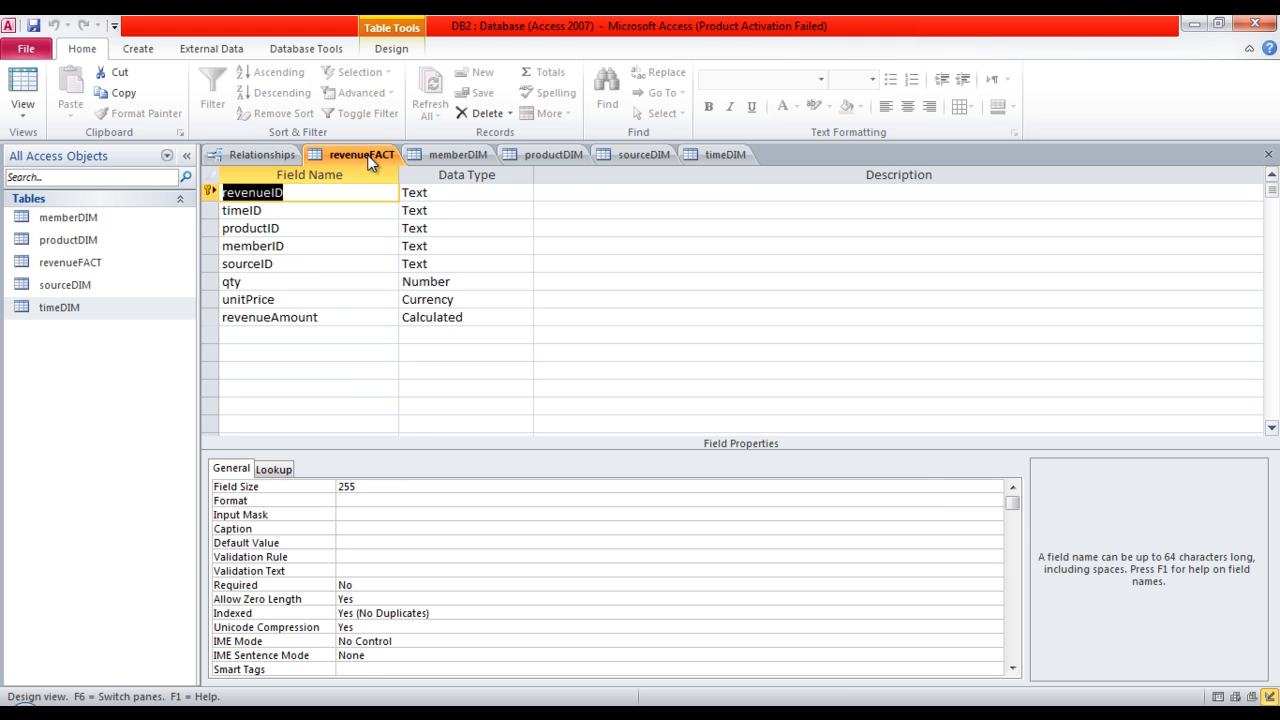
{"action": "left_click", "coordinate": [355, 191]}
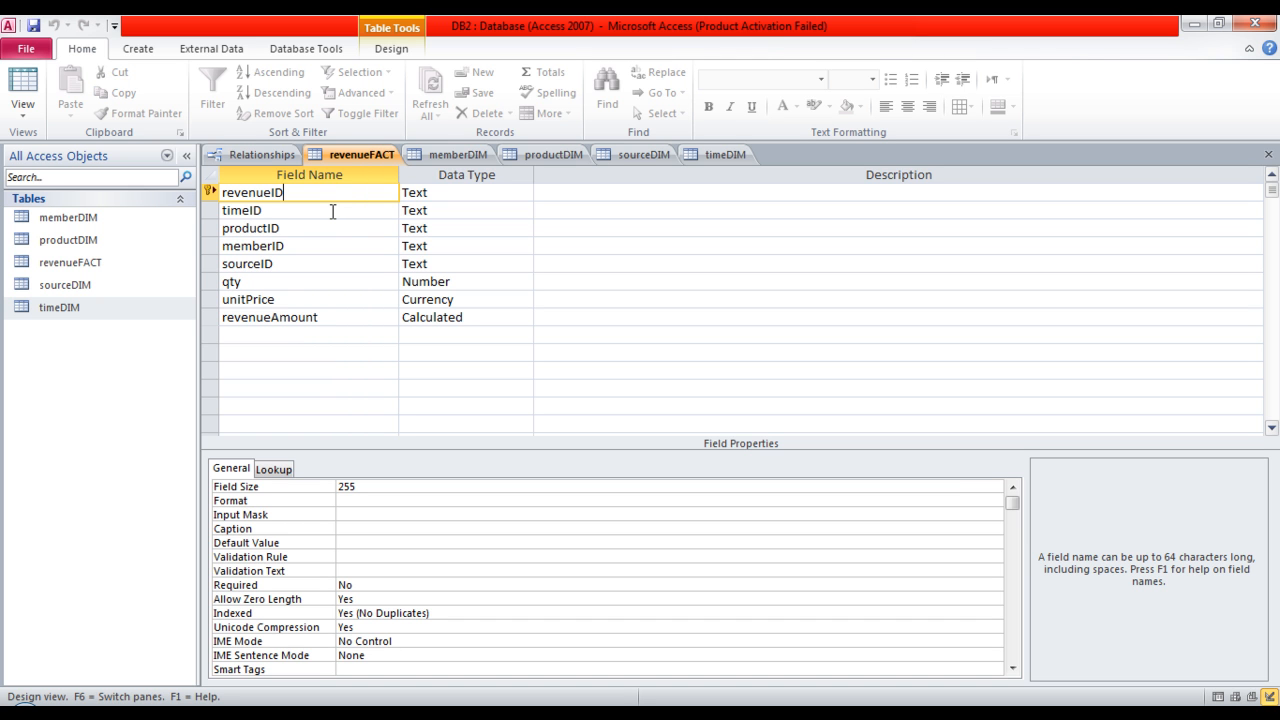
{"action": "left_click", "coordinate": [332, 211]}
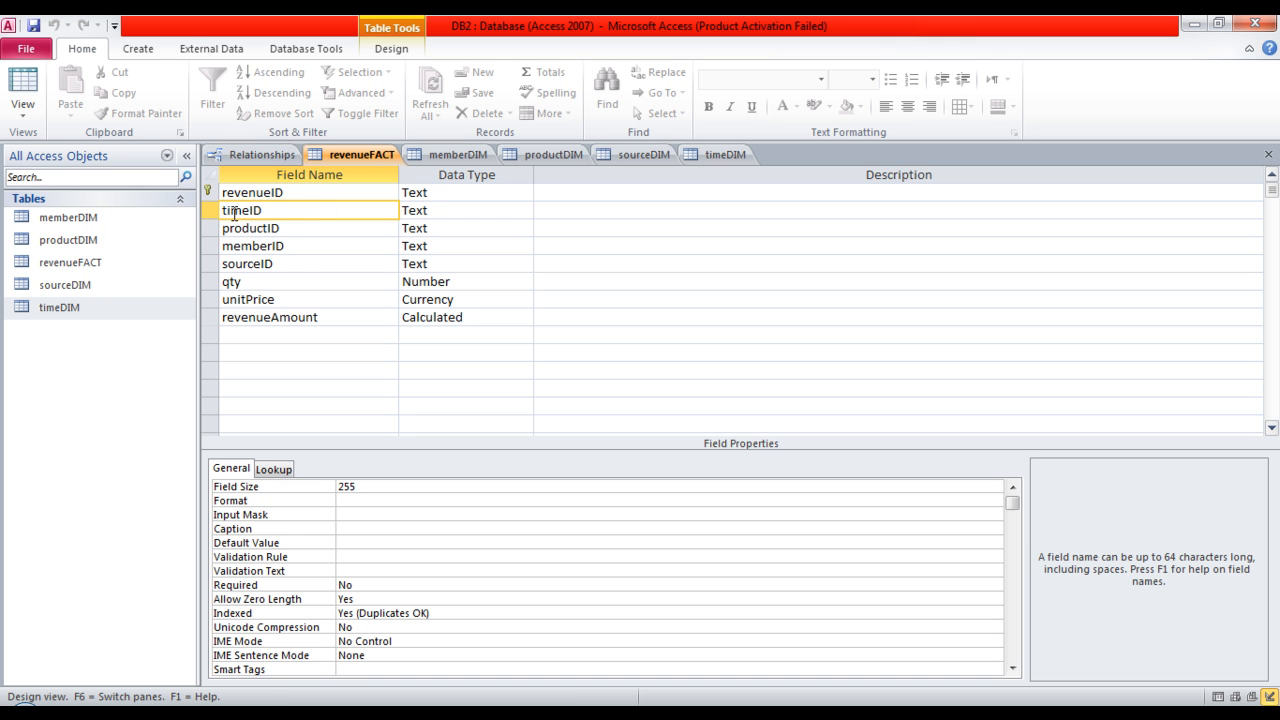
{"action": "left_click", "coordinate": [323, 229]}
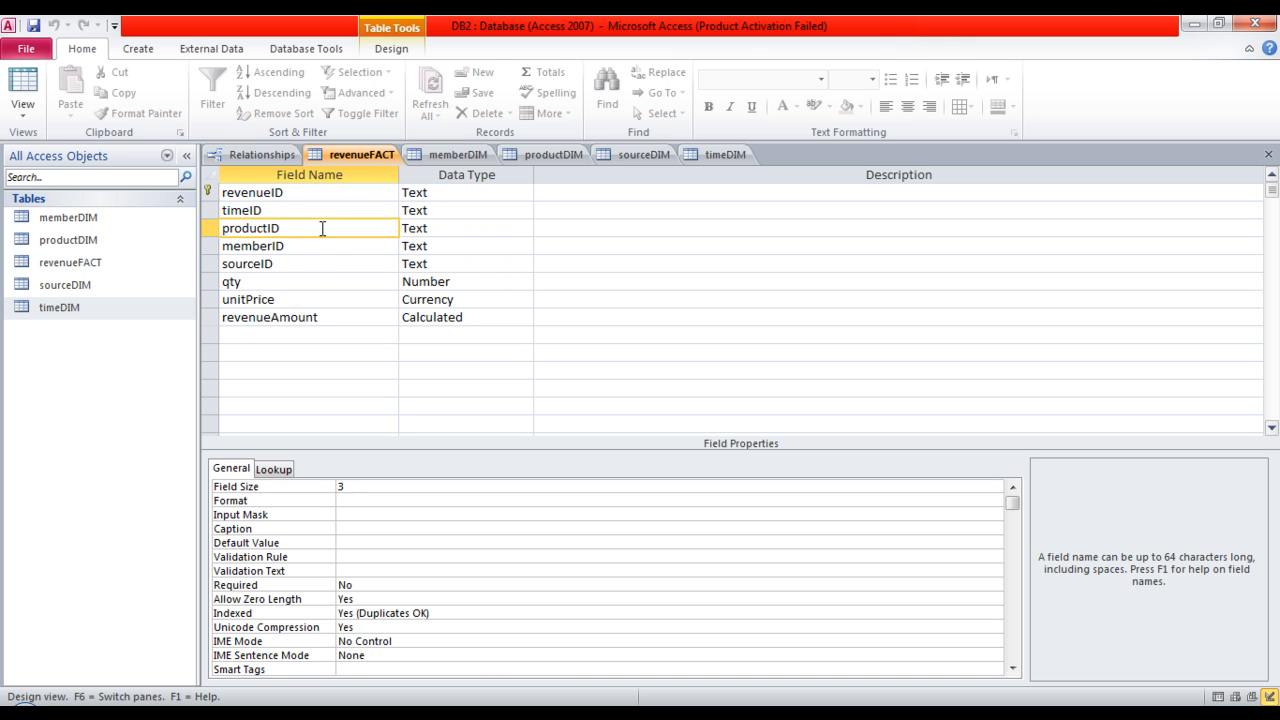
{"action": "left_click", "coordinate": [329, 251]}
{"action": "left_click", "coordinate": [331, 263]}
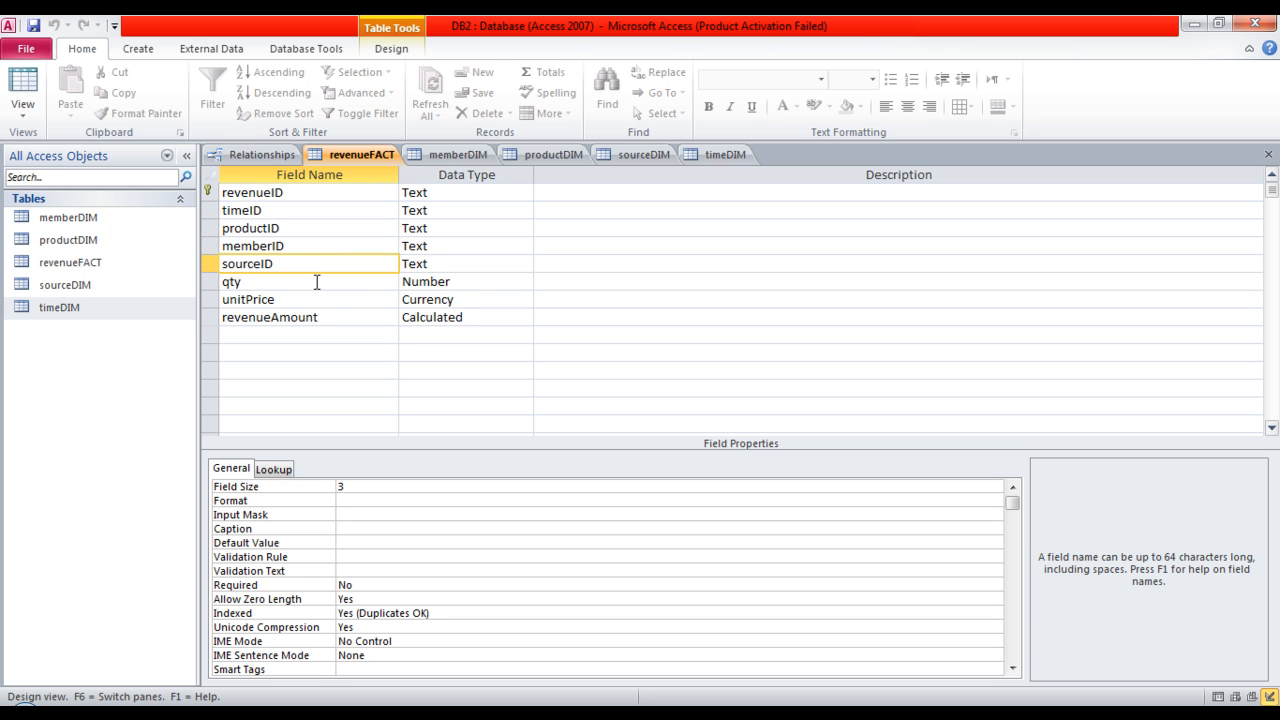
{"action": "left_click", "coordinate": [354, 318]}
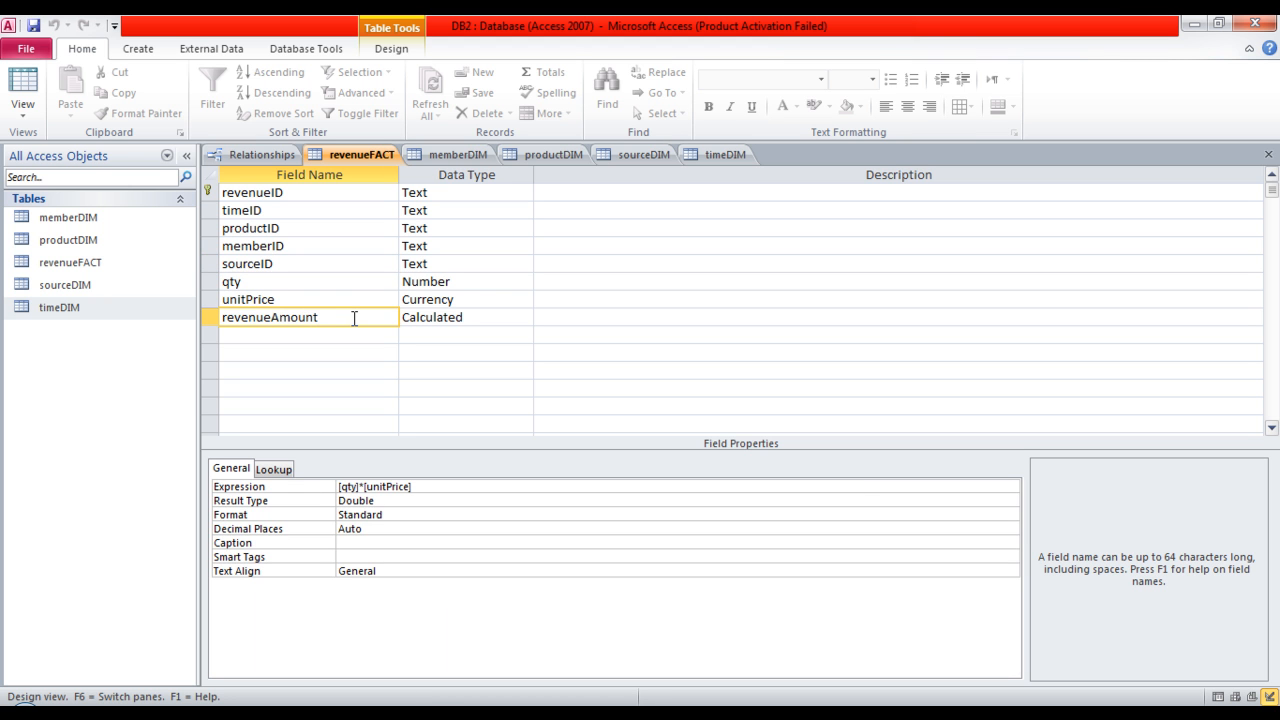
{"action": "left_click", "coordinate": [313, 282]}
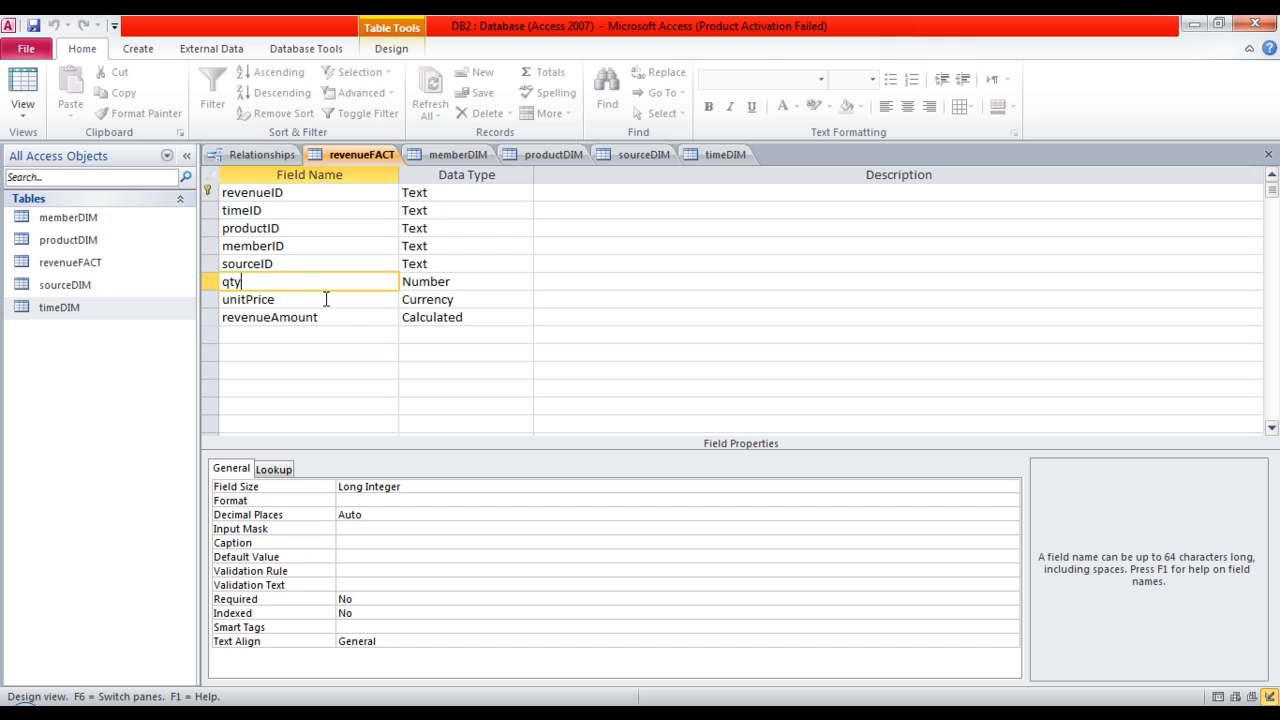
{"action": "left_click", "coordinate": [326, 299]}
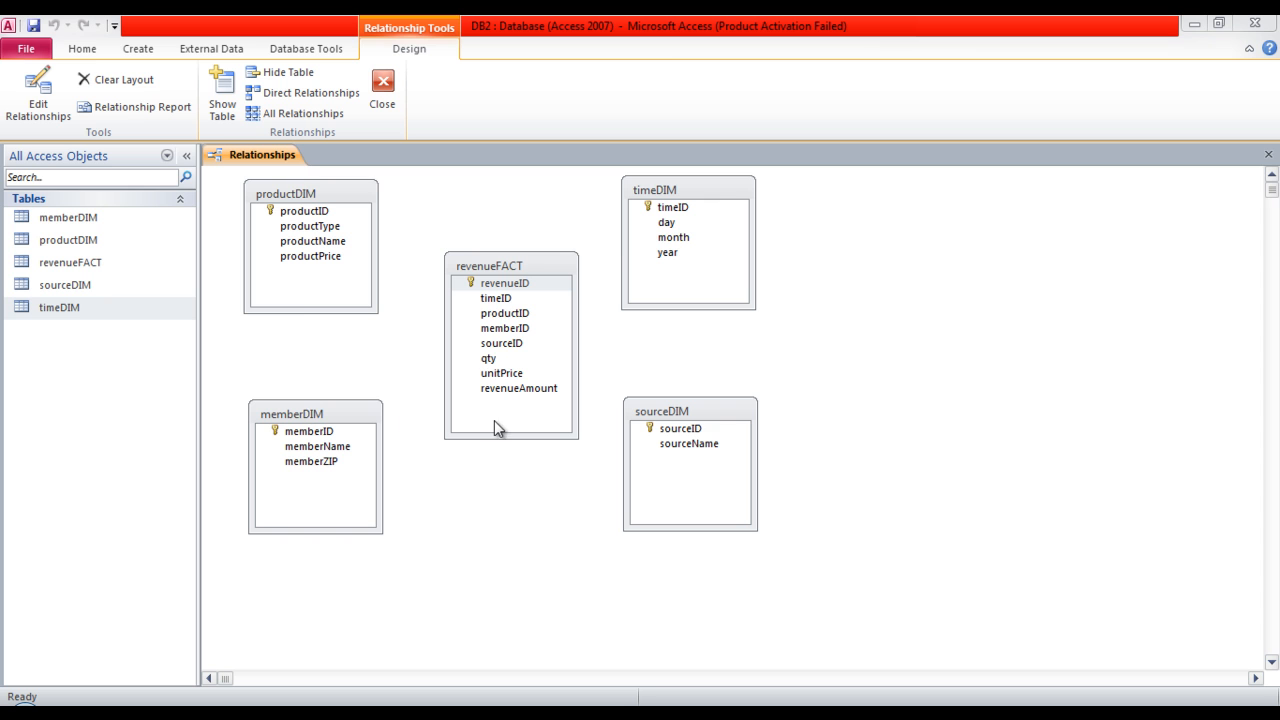
Create a relationship from productDIM's productID to productID in revenueFACT, enforcing referential integrity.
{"action": "left_click", "coordinate": [523, 298]}
{"action": "left_click", "coordinate": [337, 211]}
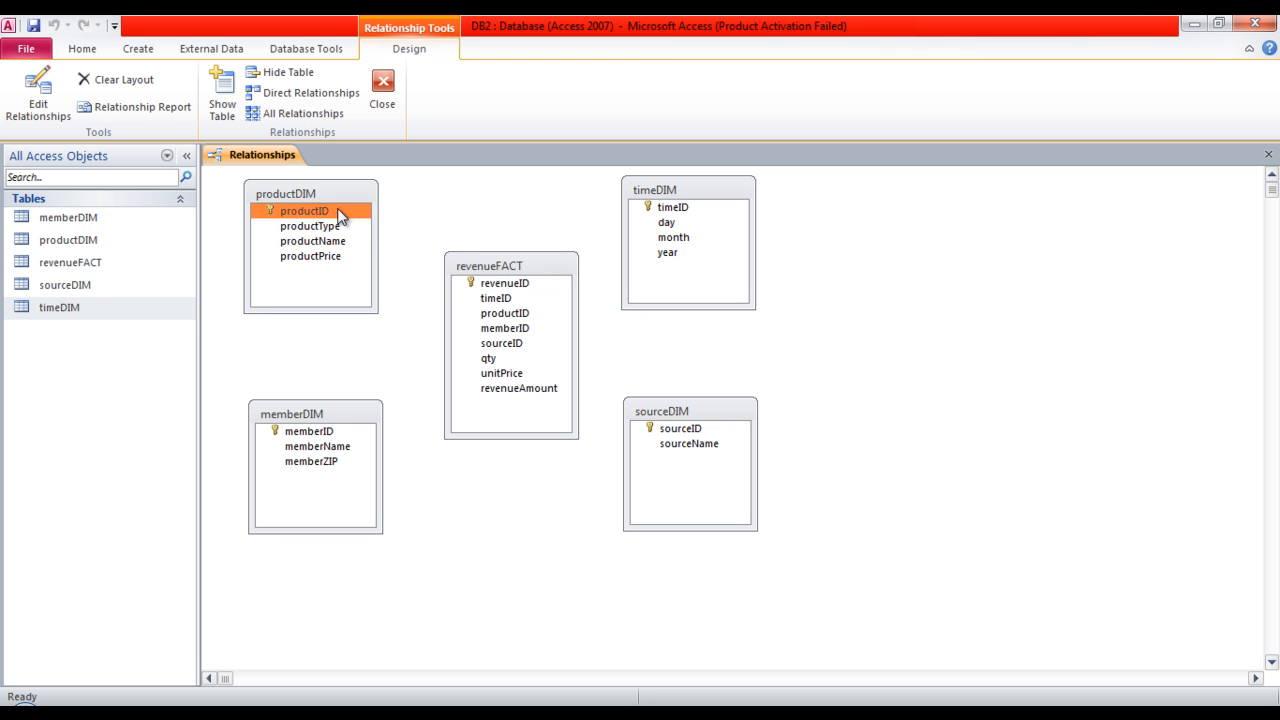
{"action": "left_click_drag", "start_coordinate": [339, 211], "coordinate": [488, 311]}
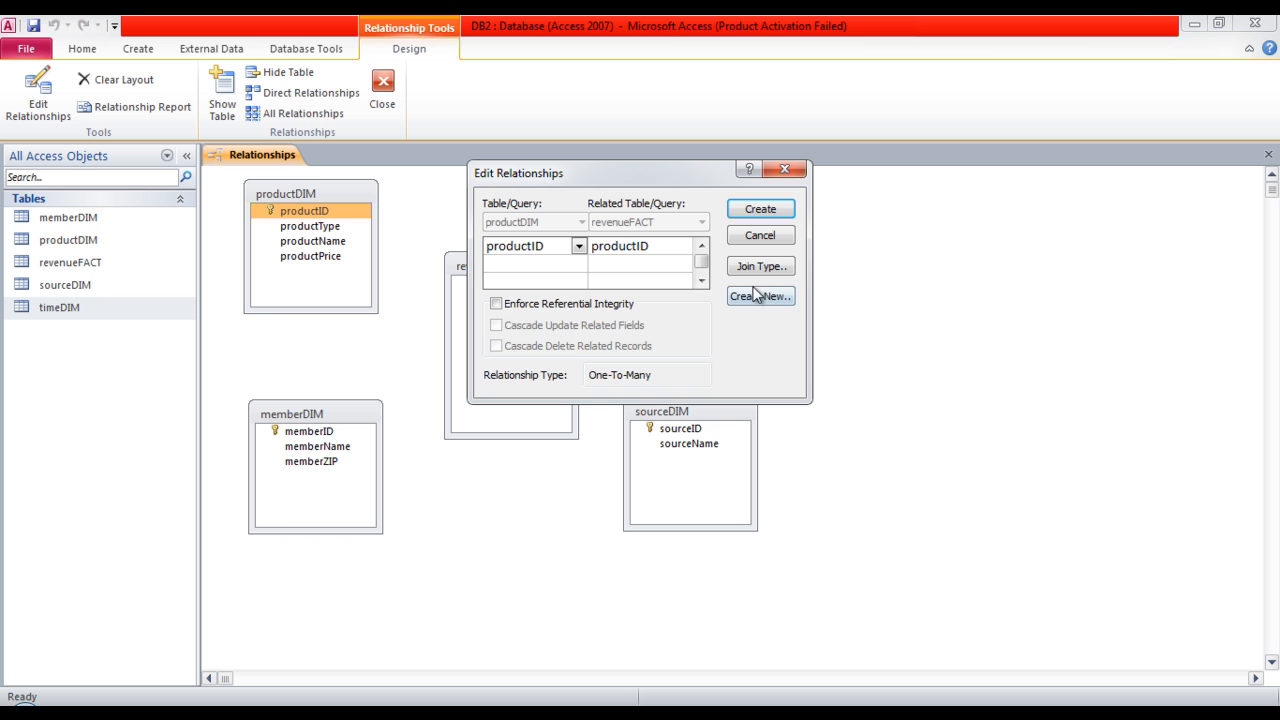
{"action": "left_click", "coordinate": [538, 304]}
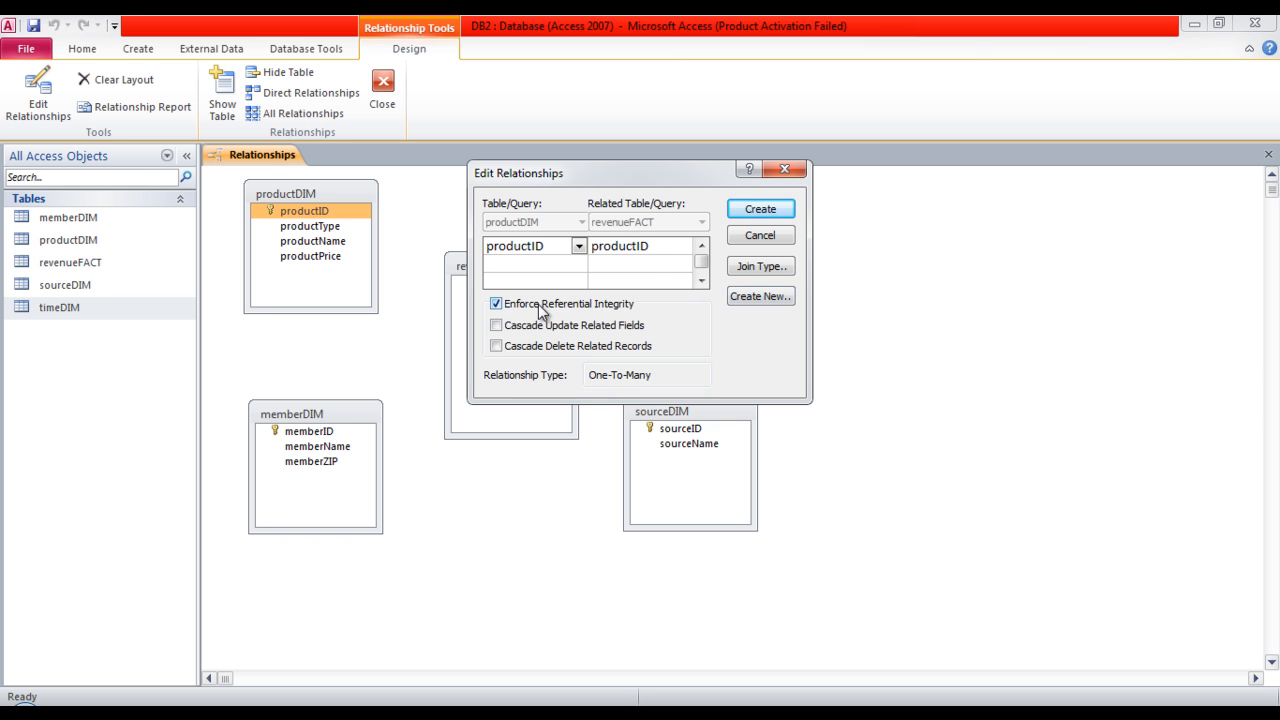
{"action": "left_click", "coordinate": [756, 209]}
{"action": "left_click", "coordinate": [723, 212]}
Relate memberDIM's memberID to memberID in revenueFACT with referential integrity enforced.
{"action": "left_click", "coordinate": [328, 431]}
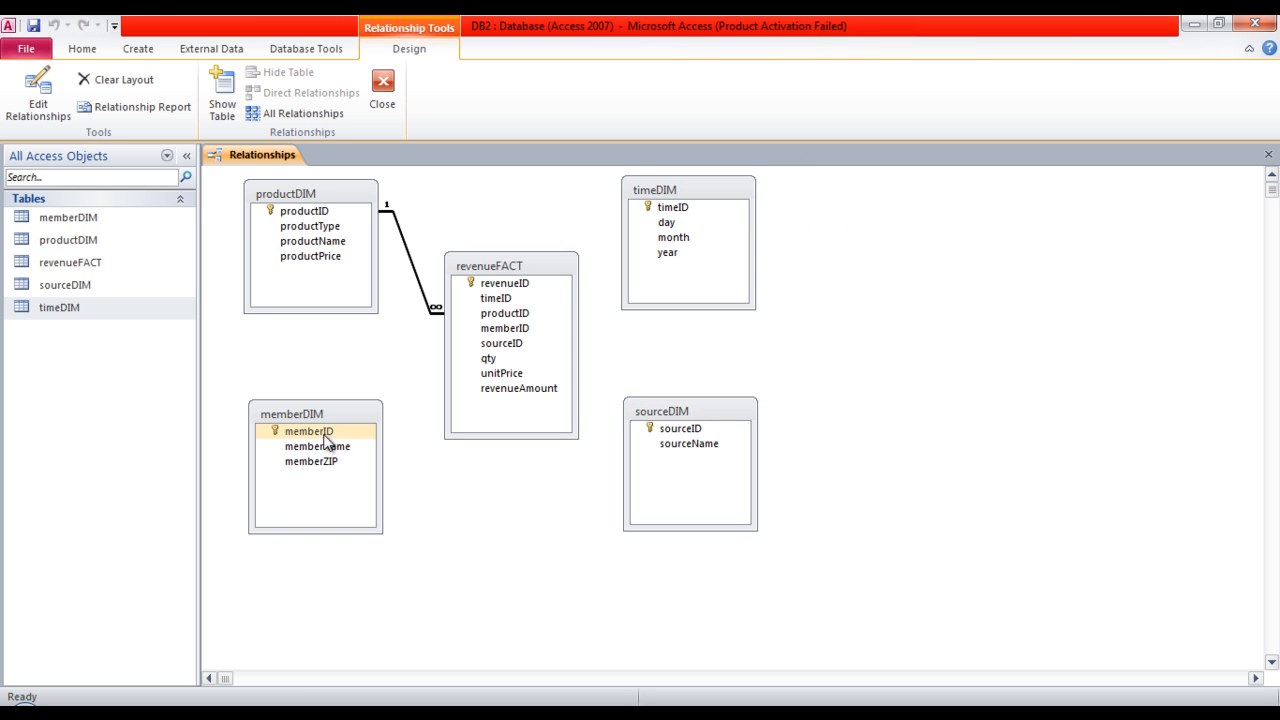
{"action": "left_click_drag", "start_coordinate": [327, 433], "coordinate": [493, 336]}
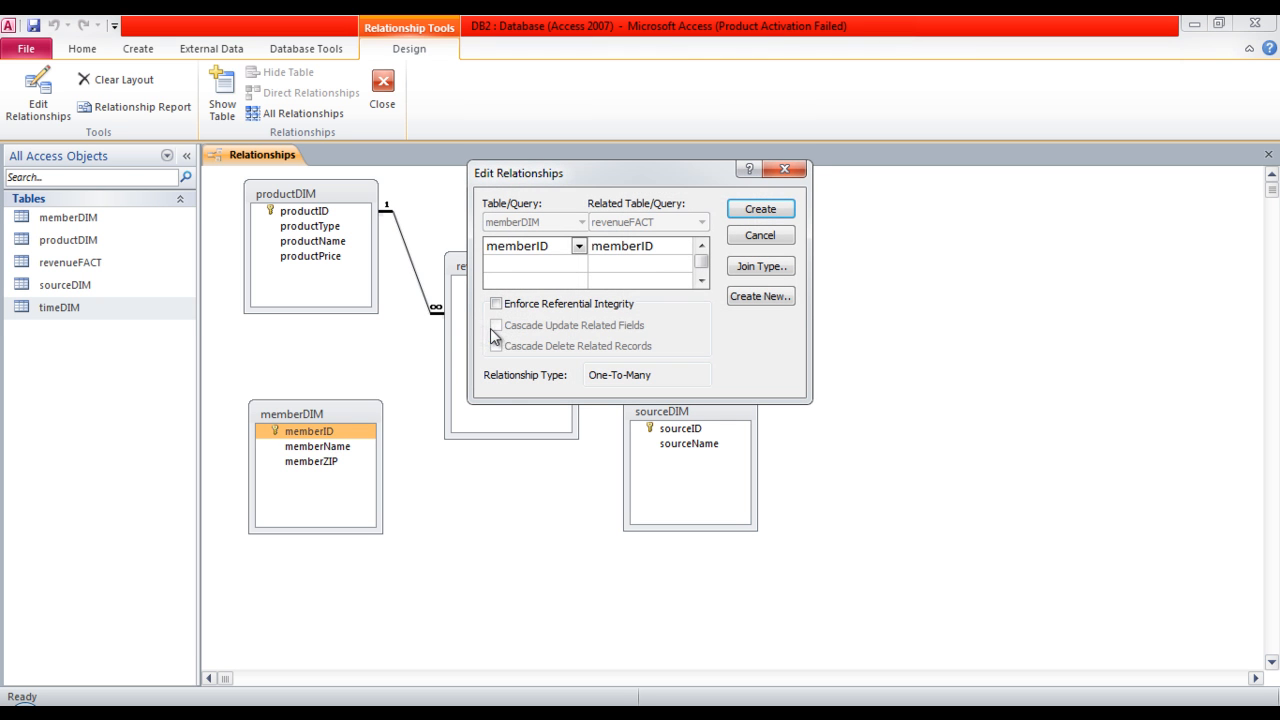
{"action": "left_click", "coordinate": [496, 304]}
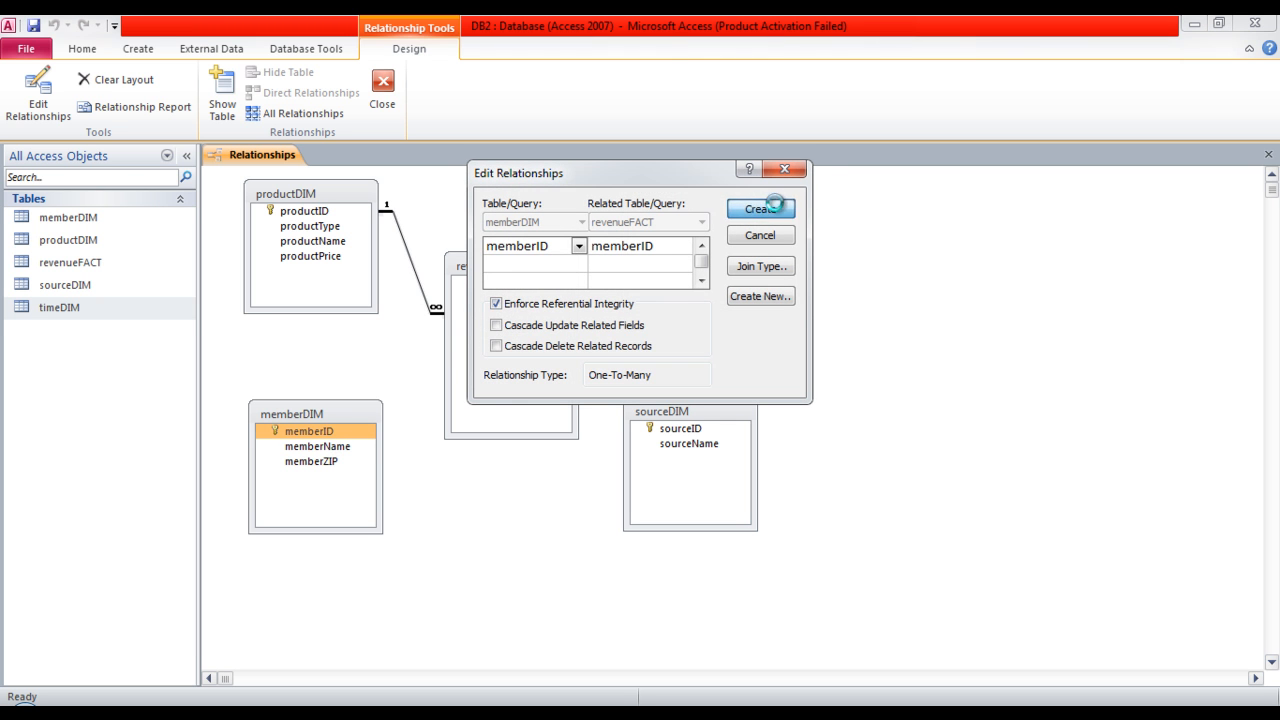
{"action": "left_click", "coordinate": [760, 209]}
Relate timeDIM's timeID to timeID in revenueFACT with referential integrity enforced.
{"action": "left_click", "coordinate": [670, 208]}
{"action": "left_click_drag", "start_coordinate": [669, 209], "coordinate": [512, 305]}
{"action": "left_click", "coordinate": [548, 304]}
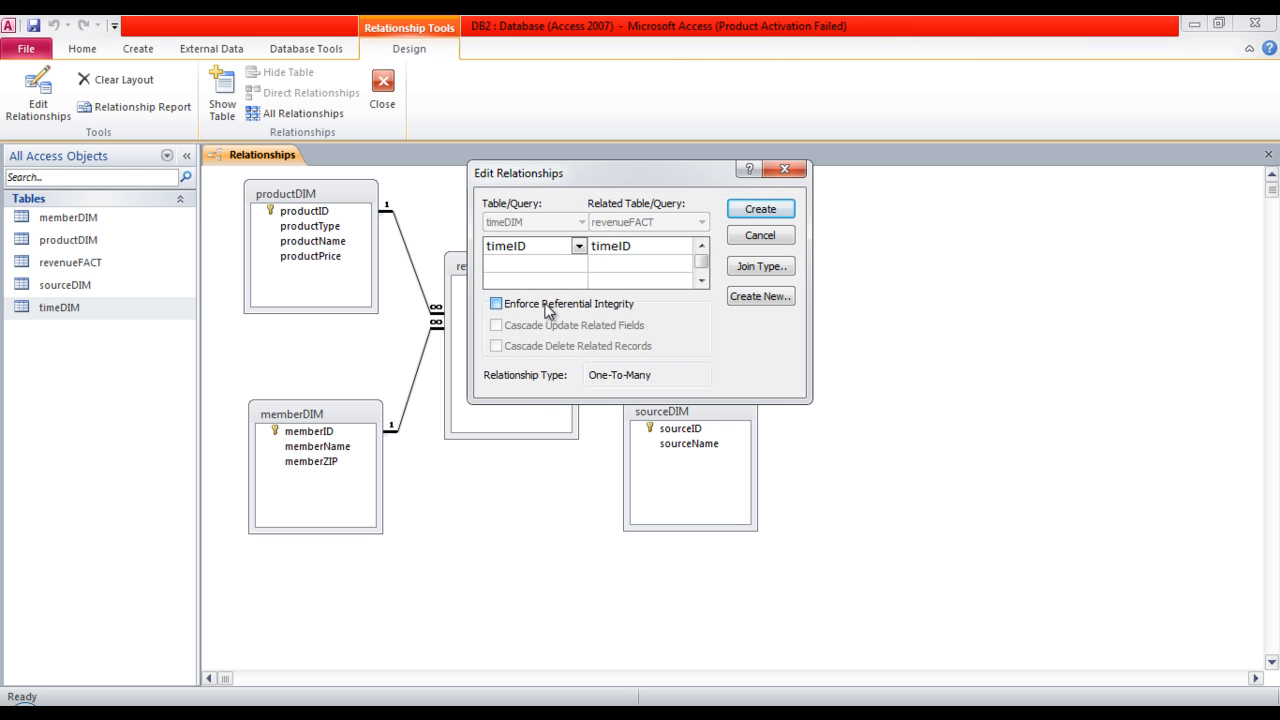
{"action": "left_click", "coordinate": [758, 211]}
Relate sourceDIM's sourceID to sourceID in revenueFACT with referential integrity enforced.
{"action": "left_click_drag", "start_coordinate": [678, 428], "coordinate": [520, 343]}
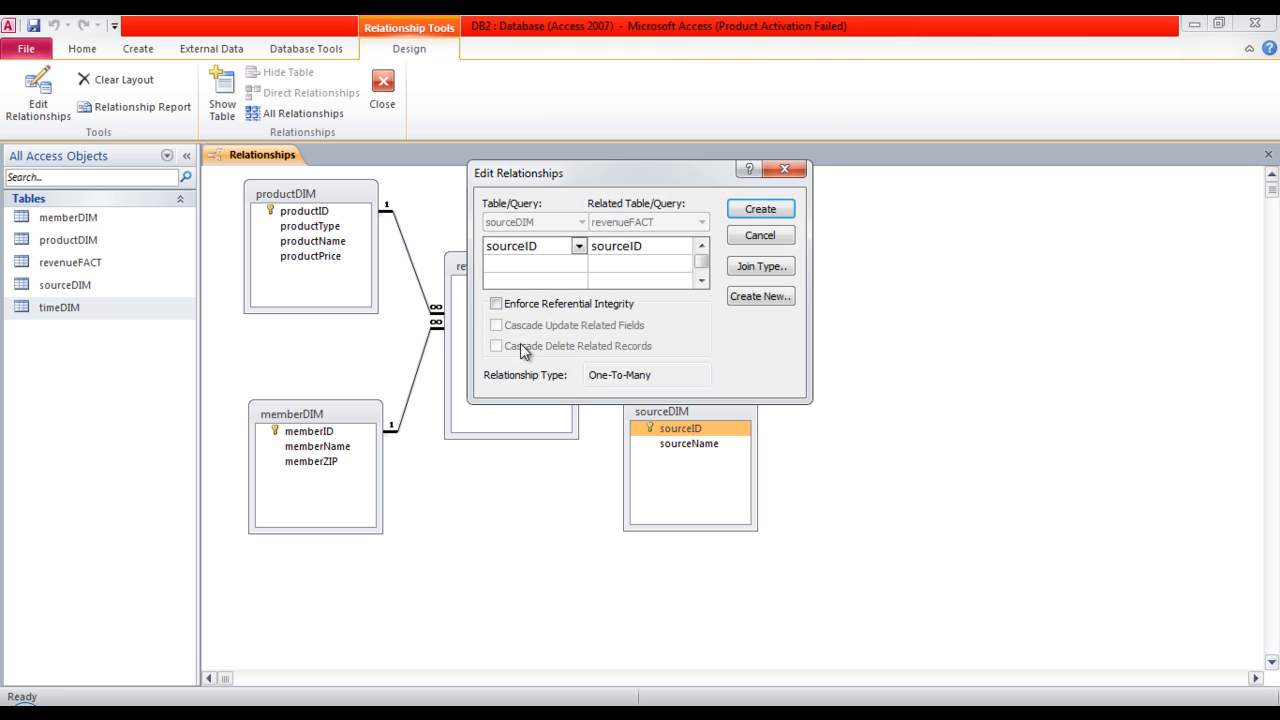
{"action": "left_click", "coordinate": [578, 304]}
{"action": "left_click", "coordinate": [766, 213]}
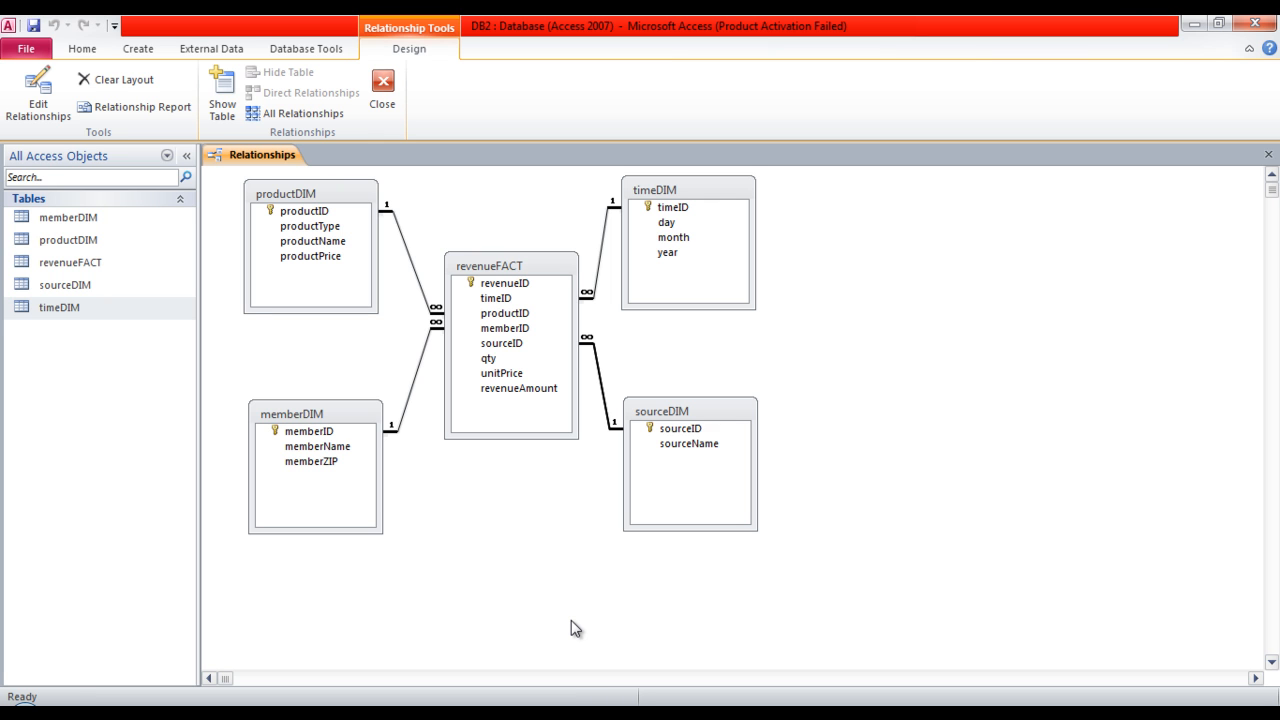
{"action": "left_click", "coordinate": [561, 392]}
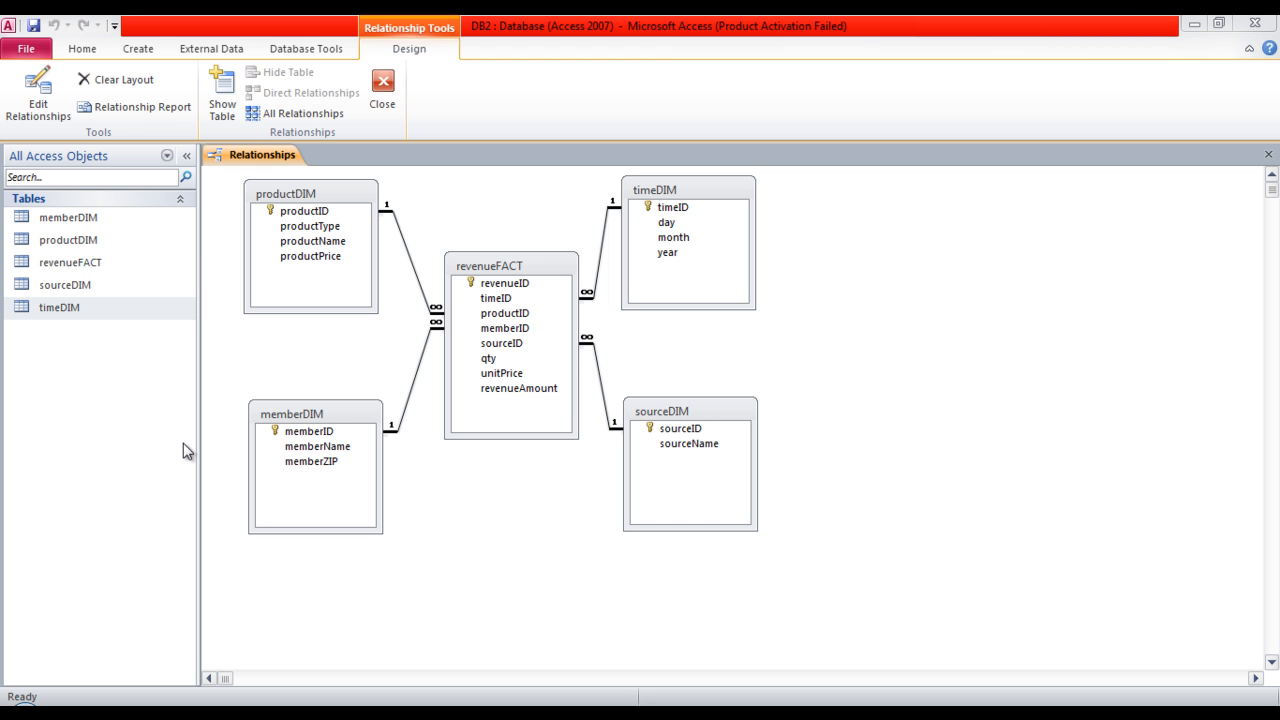
Open the memberDIM table's records and widen the memberName column to fit its full heading.
{"action": "double_click", "coordinate": [114, 226]}
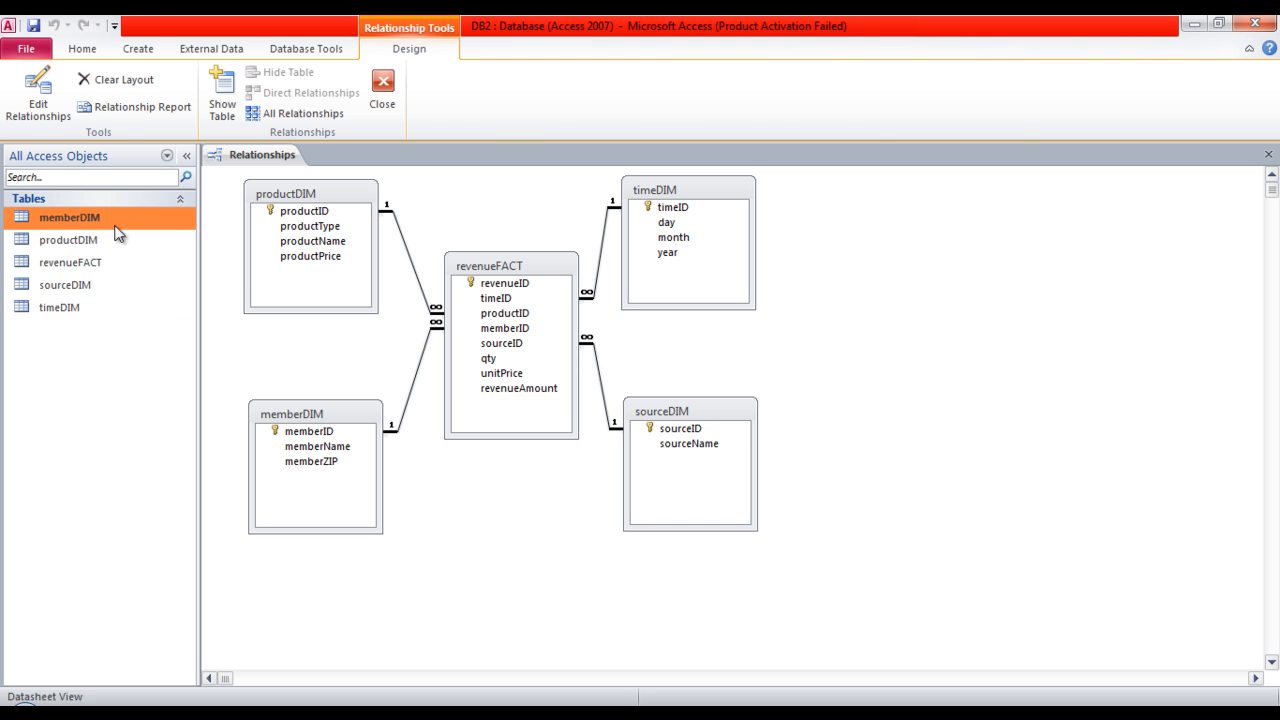
{"action": "left_click", "coordinate": [357, 153]}
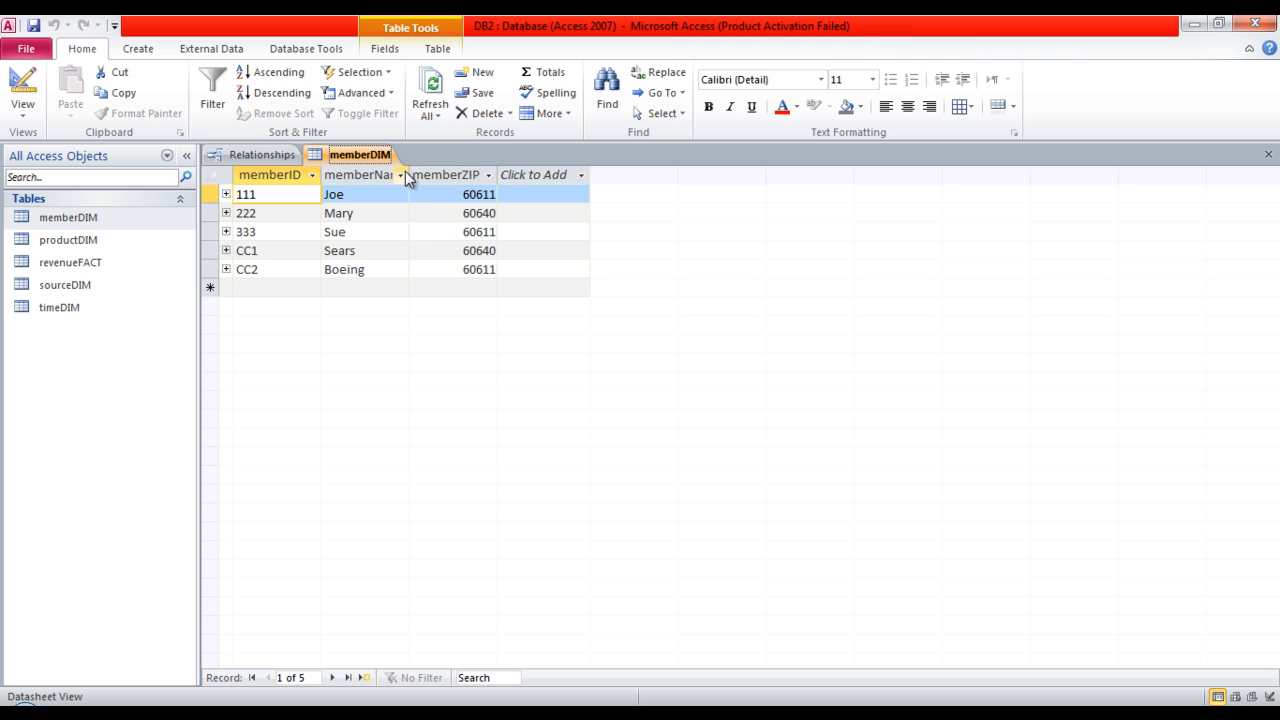
{"action": "left_click_drag", "start_coordinate": [408, 175], "coordinate": [433, 177]}
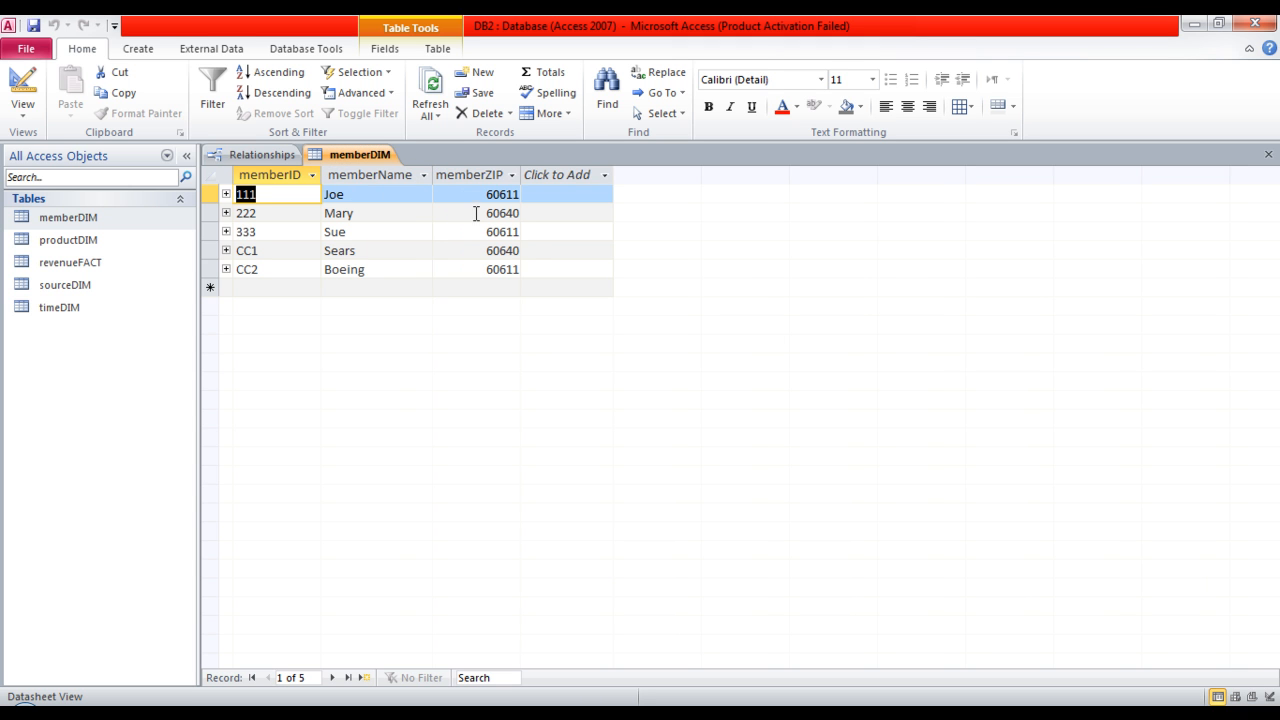
Open the productDIM table's records and widen the productType, productName and productPrice columns to fit their headings.
{"action": "double_click", "coordinate": [84, 242]}
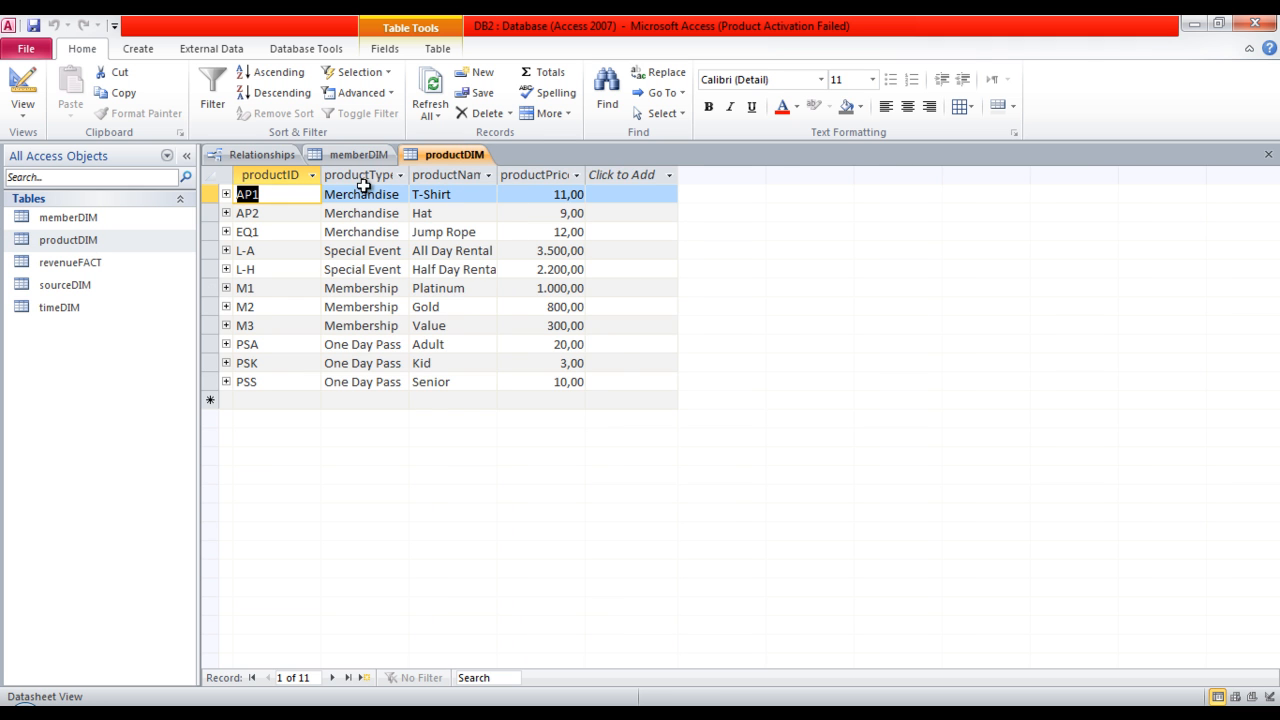
{"action": "left_click_drag", "start_coordinate": [411, 176], "coordinate": [449, 181]}
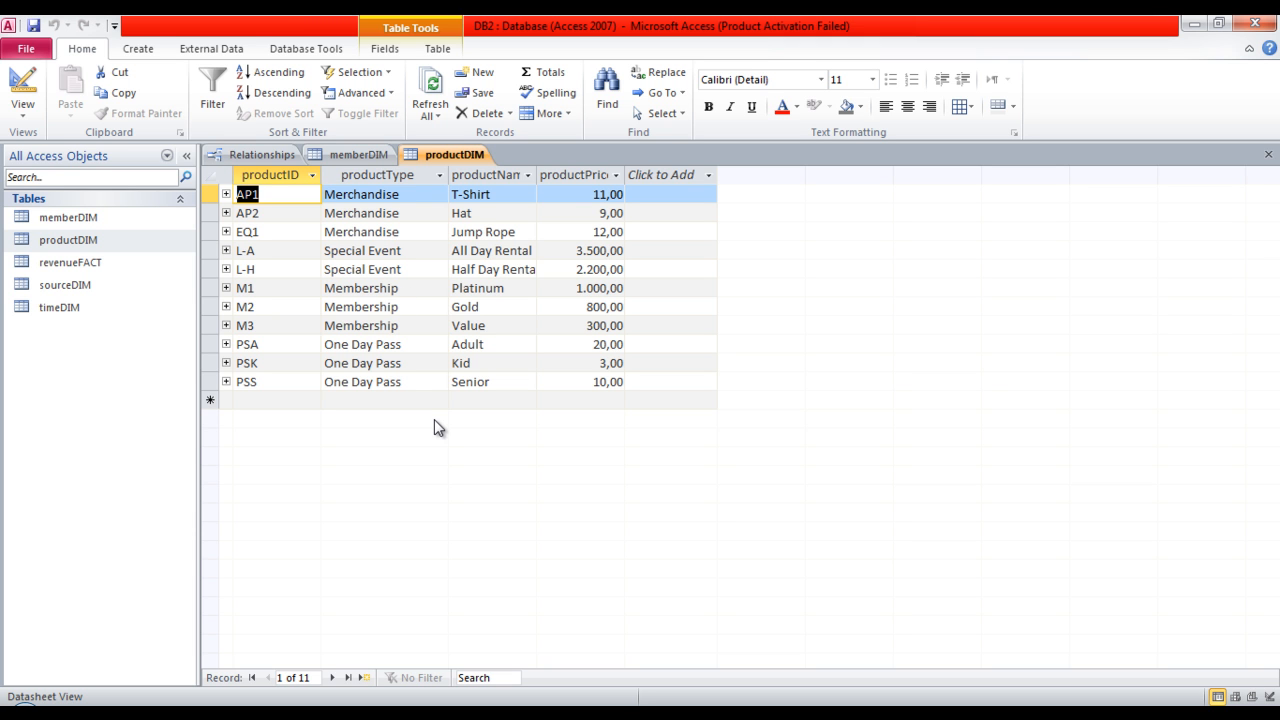
{"action": "left_click_drag", "start_coordinate": [535, 182], "coordinate": [559, 182]}
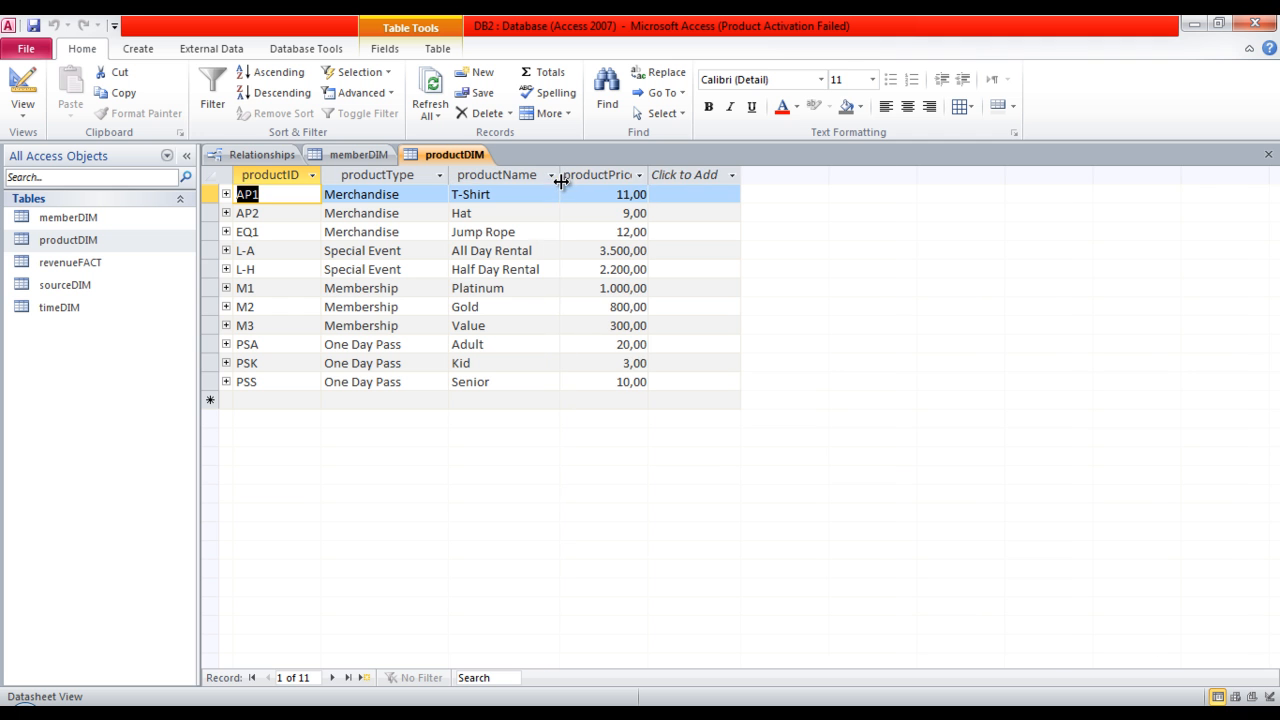
{"action": "left_click_drag", "start_coordinate": [648, 177], "coordinate": [660, 177]}
{"action": "left_click", "coordinate": [664, 177]}
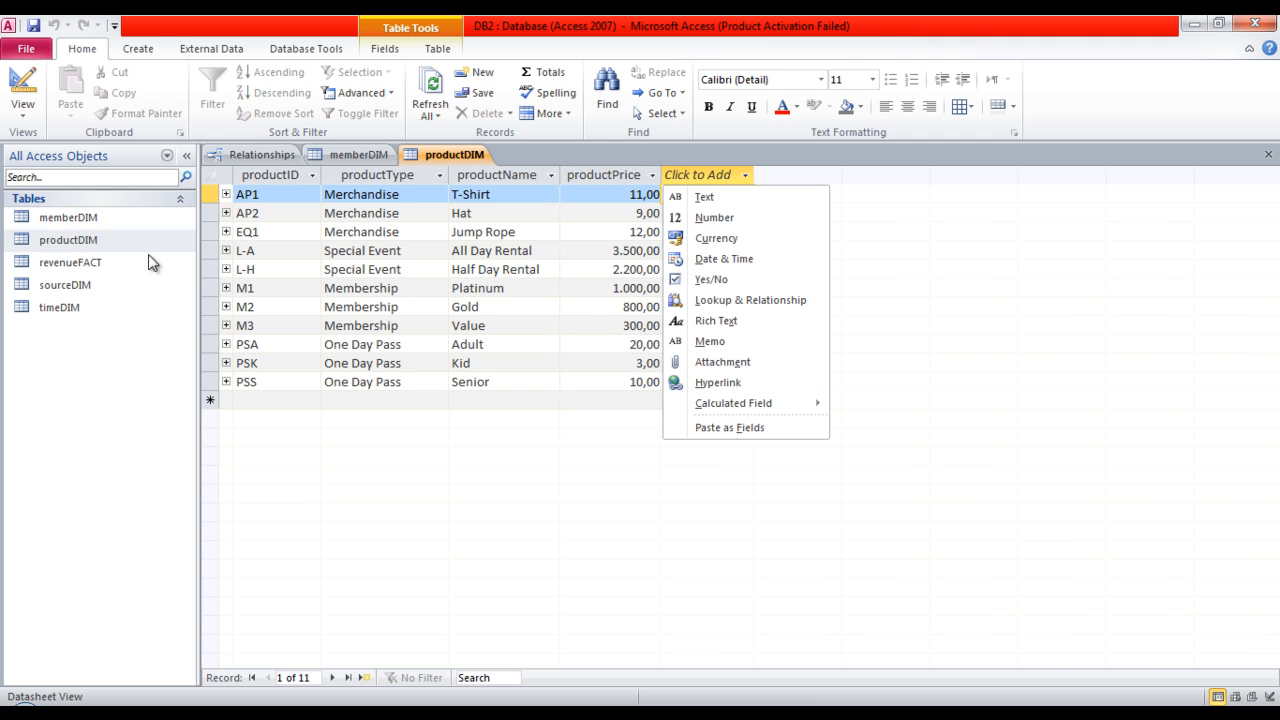
Open the sourceDIM, timeDIM and revenueFACT tables to view their records.
{"action": "double_click", "coordinate": [84, 286]}
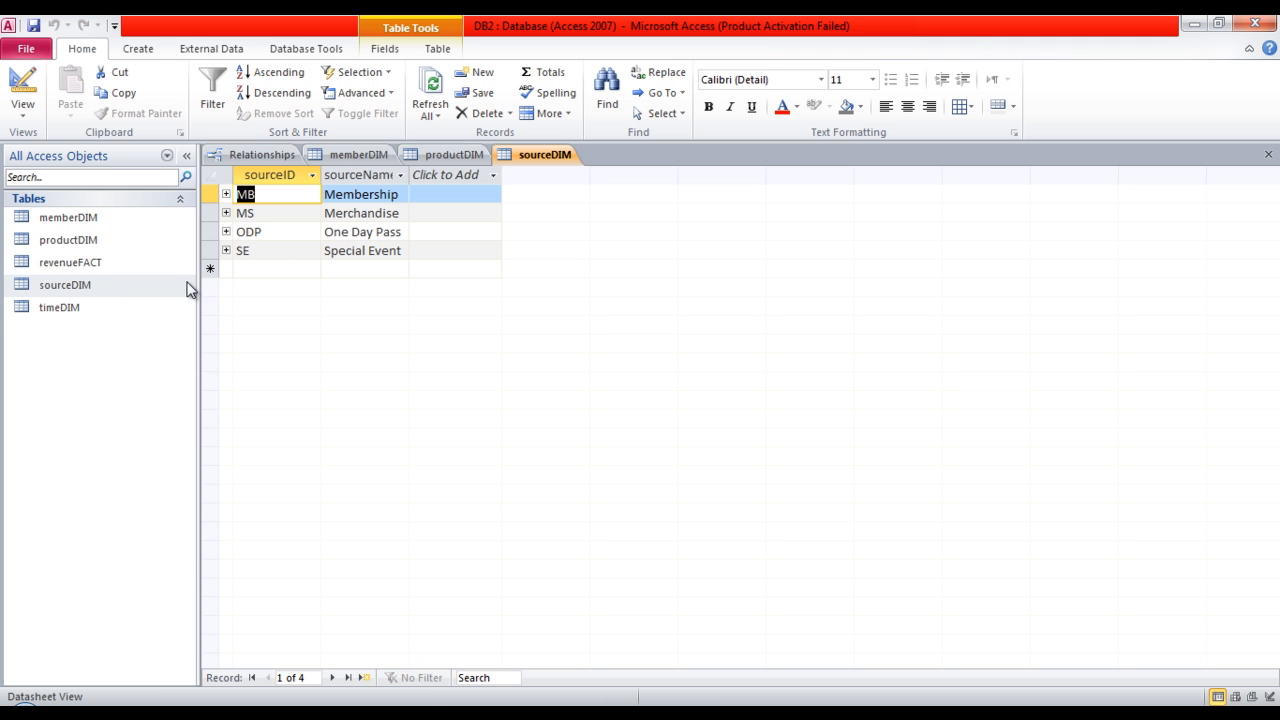
{"action": "double_click", "coordinate": [70, 310]}
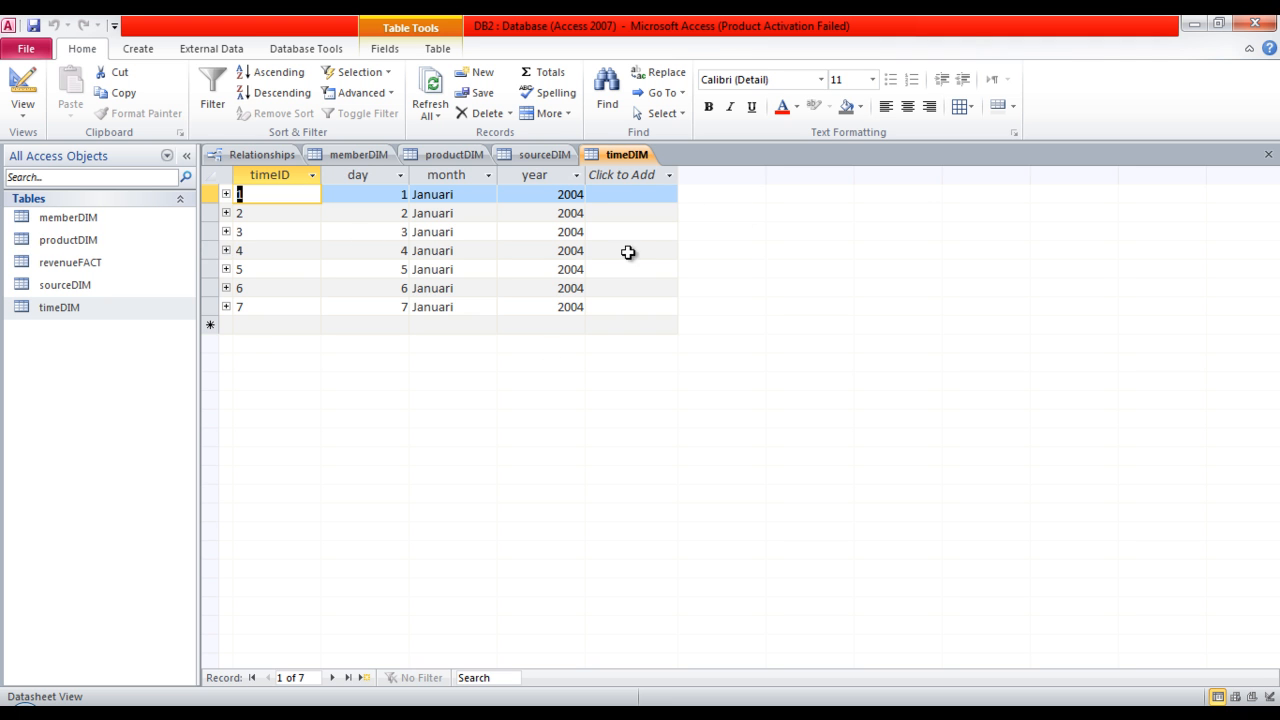
{"action": "left_click", "coordinate": [103, 262]}
{"action": "double_click", "coordinate": [103, 262]}
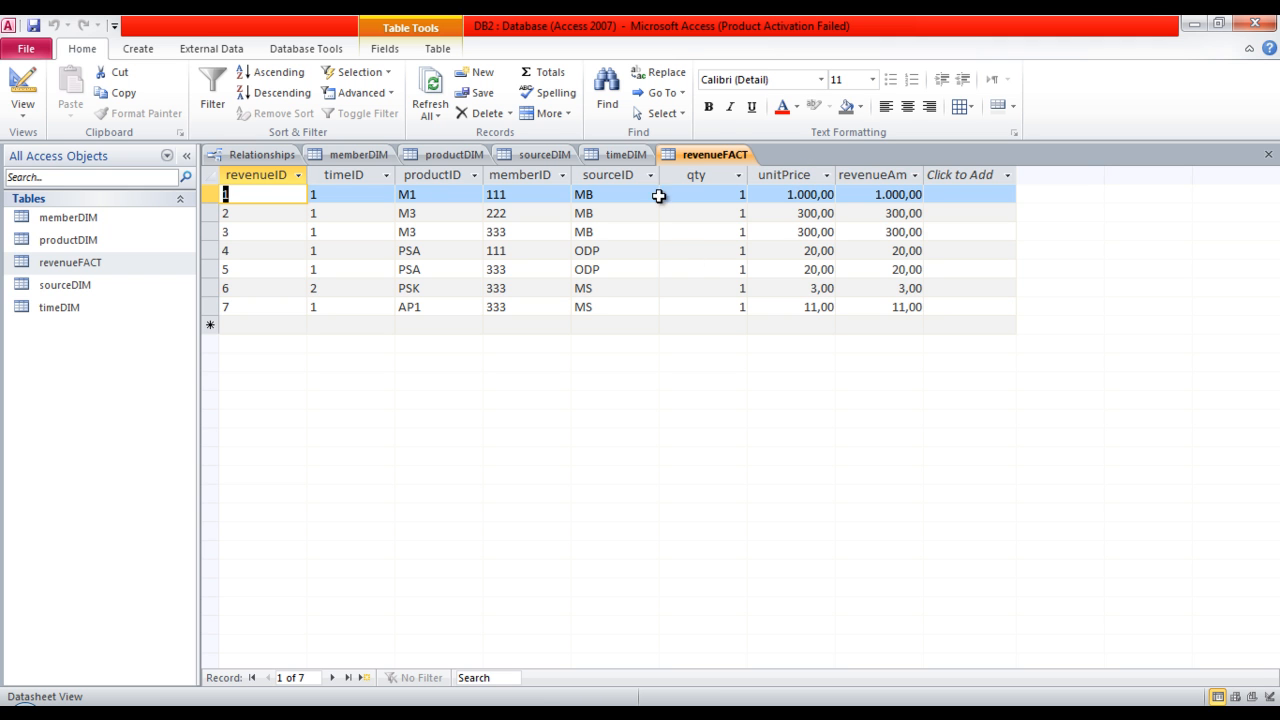
Check the first record's fields in revenueFACT and widen the revenueAmount column to fit its full heading.
{"action": "left_click", "coordinate": [716, 197]}
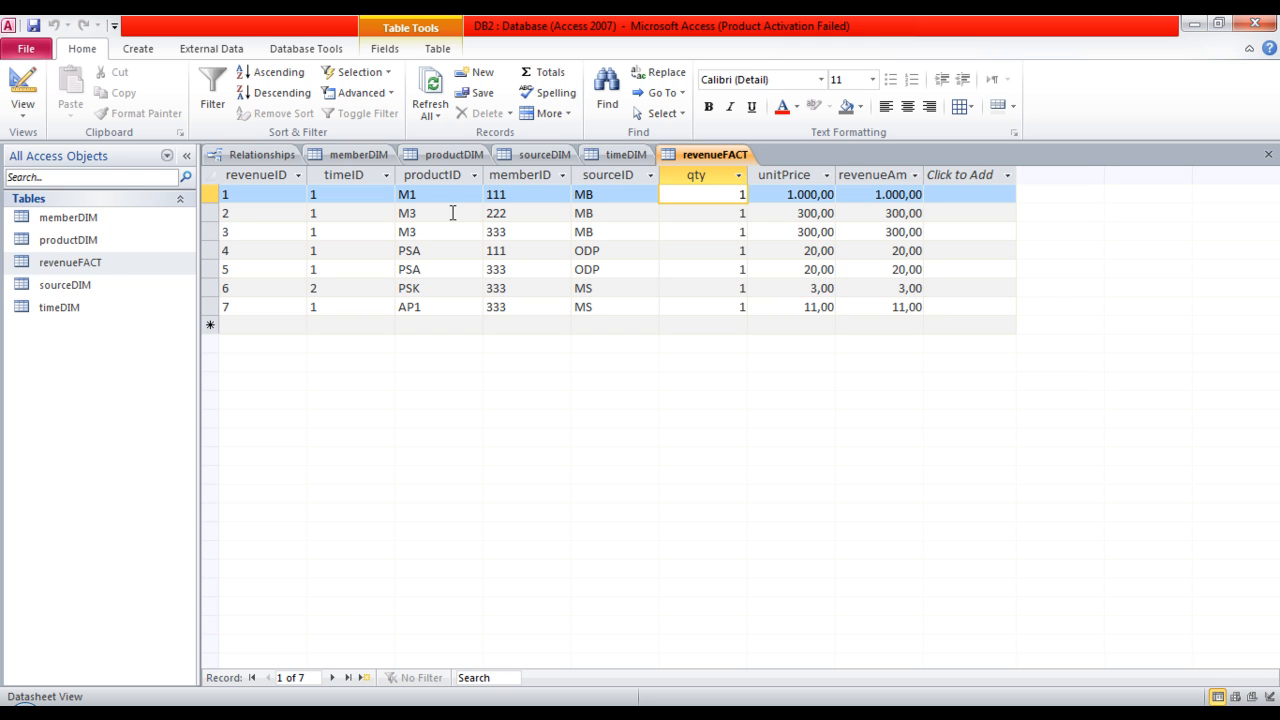
{"action": "left_click", "coordinate": [531, 194]}
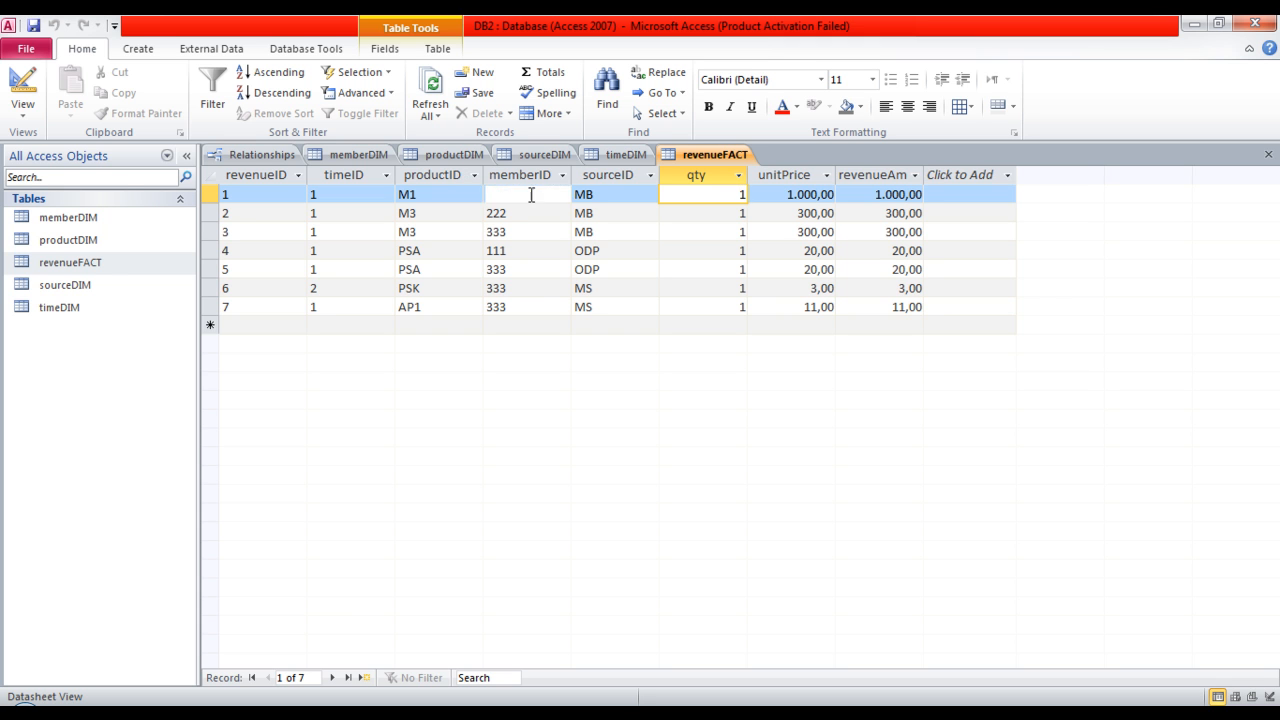
{"action": "left_click", "coordinate": [820, 194]}
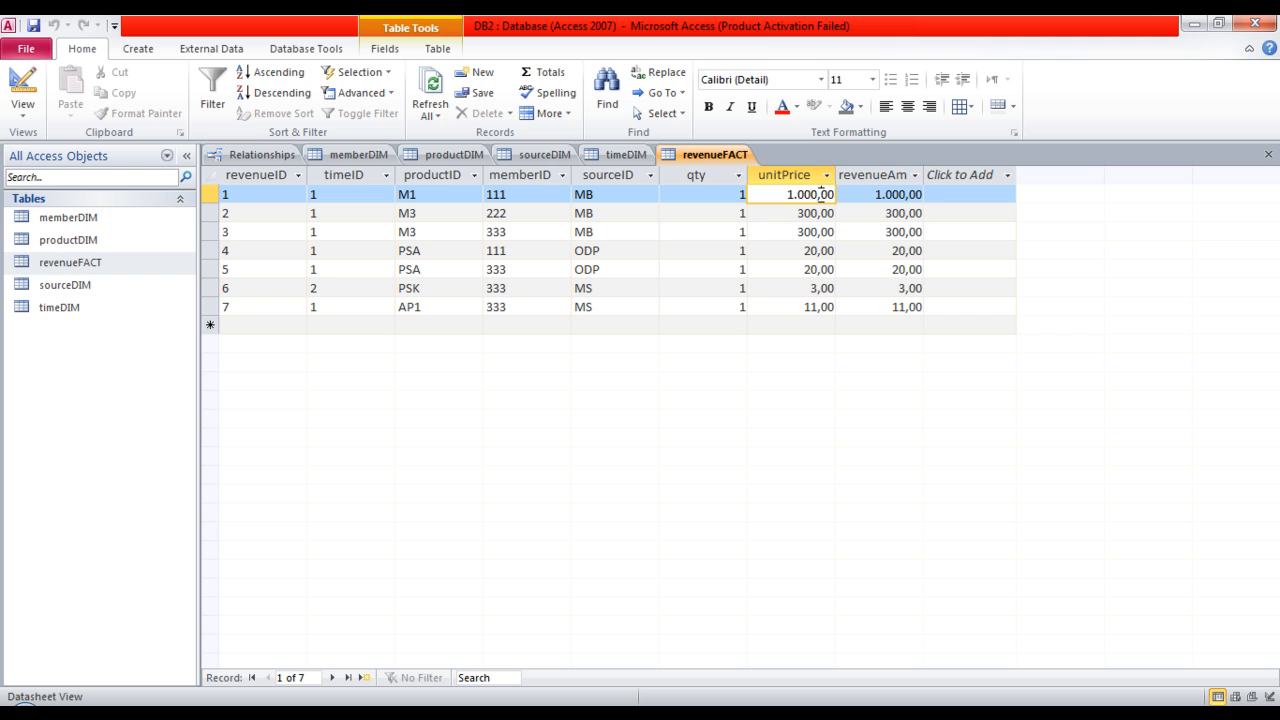
{"action": "left_click", "coordinate": [890, 194]}
{"action": "left_click_drag", "start_coordinate": [925, 177], "coordinate": [971, 177]}
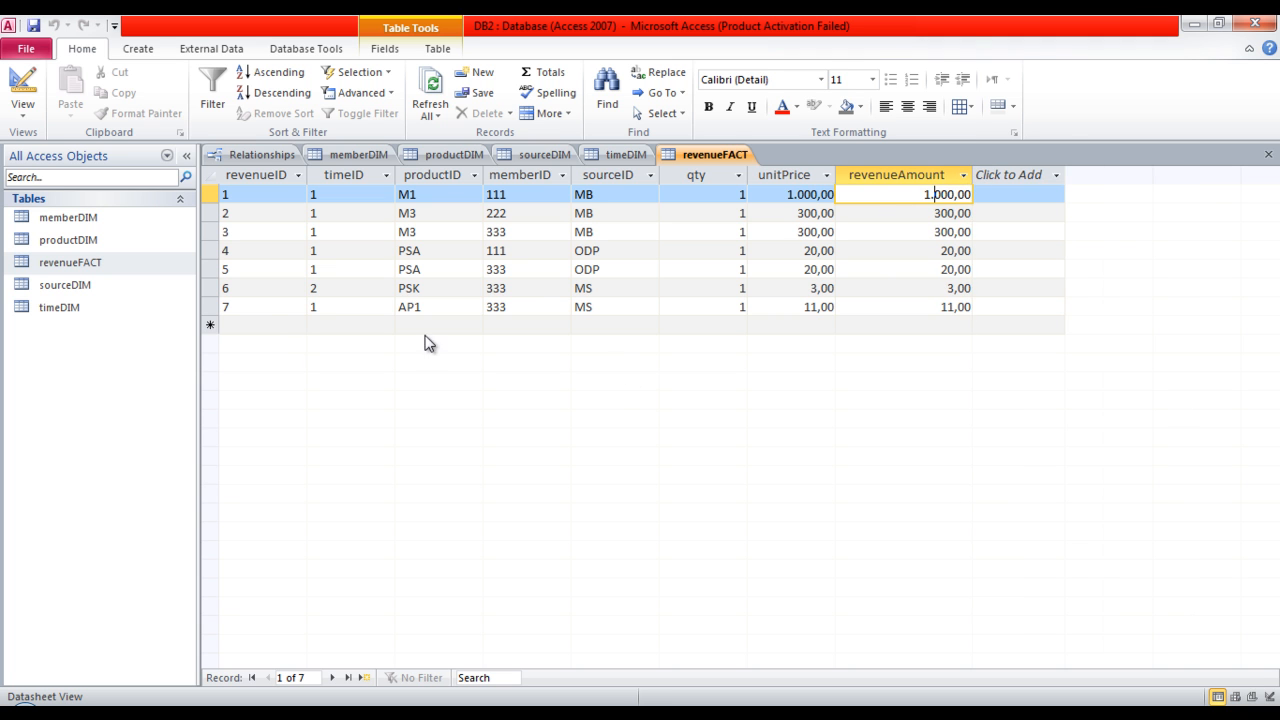
Start a new revenueFACT record with revenueID 8, timeID 4, productID AP1 and the member's ID.
{"action": "left_click", "coordinate": [260, 323]}
{"action": "type", "text": "8"}
{"action": "key", "text": "Tab"}
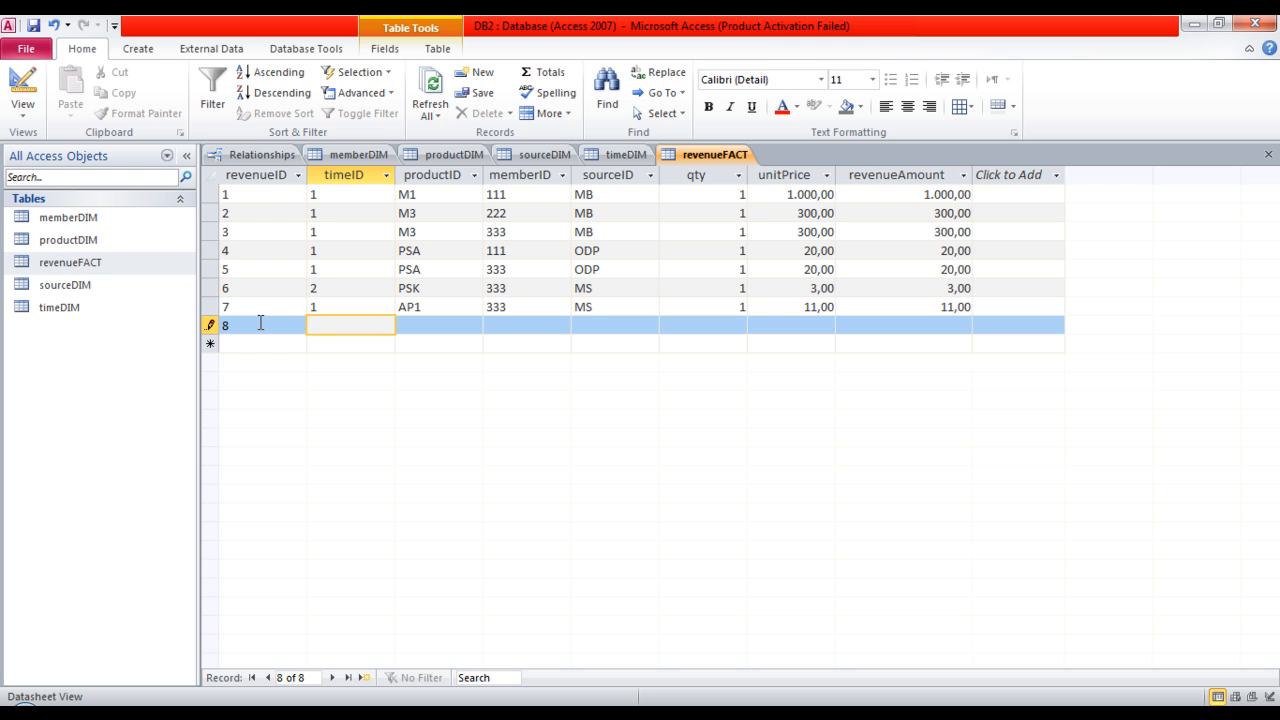
{"action": "type", "text": "4"}
{"action": "key", "text": "Tab"}
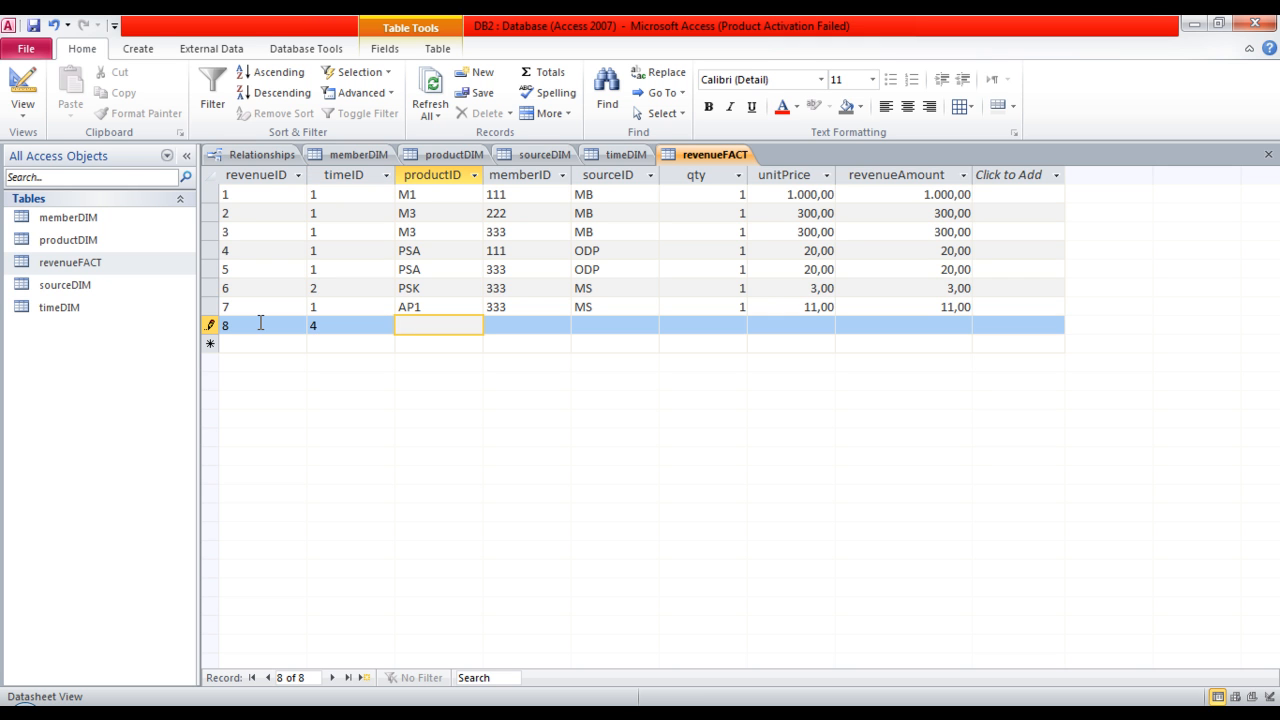
{"action": "type", "text": "AP1"}
{"action": "key", "text": "Tab"}
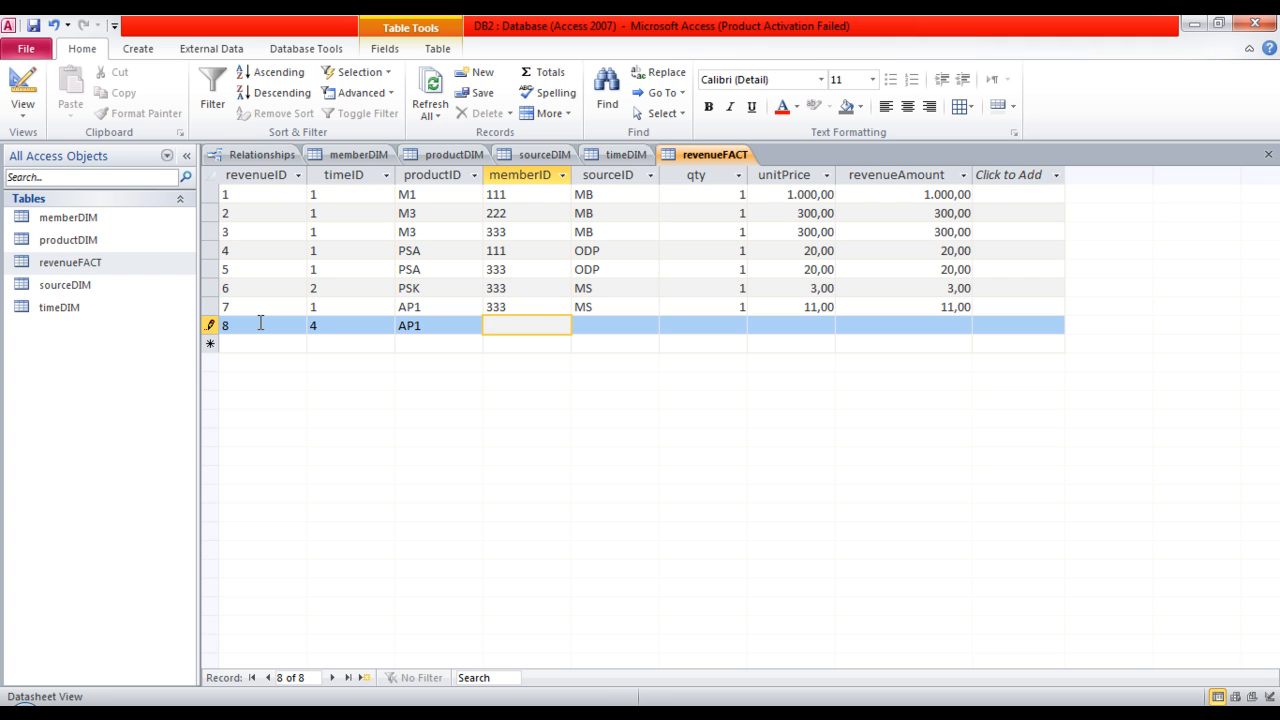
{"action": "type", "text": "222"}
{"action": "key", "text": "Tab"}
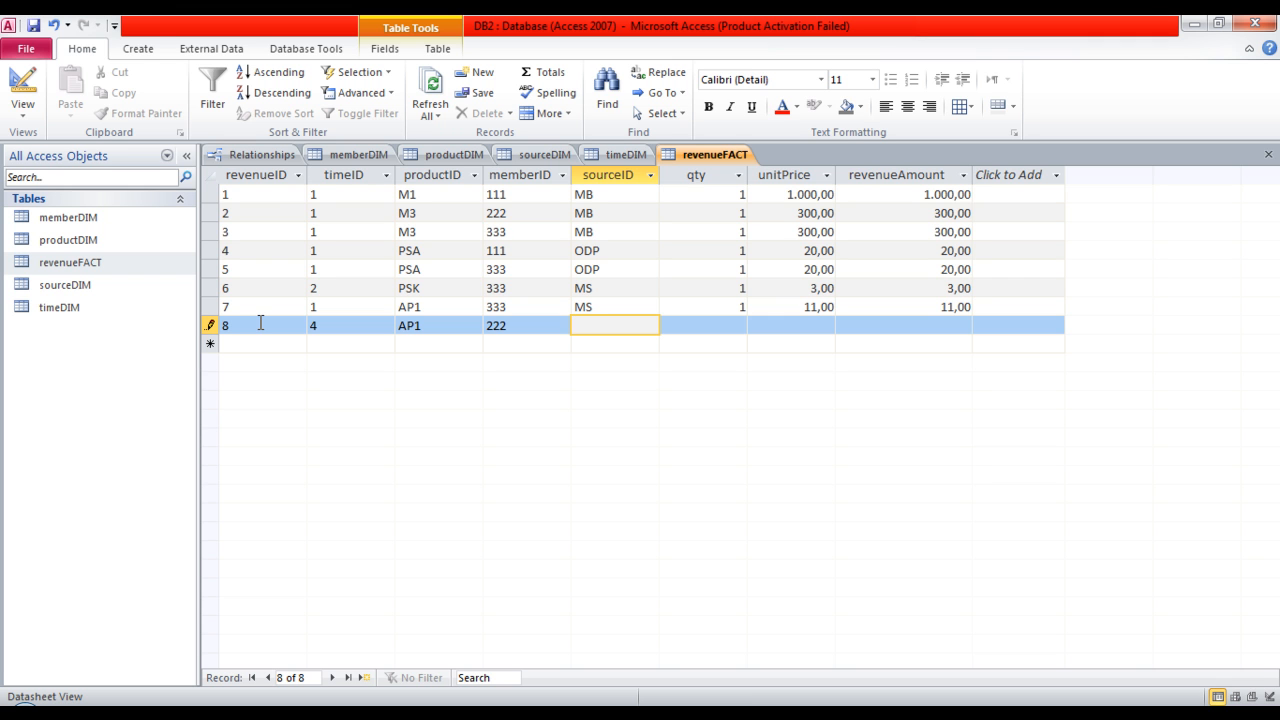
Complete record 8 in revenueFACT with sourceID ODP, qty 2 and unitPrice 20.
{"action": "type", "text": "ODP"}
{"action": "key", "text": "Tab"}
{"action": "type", "text": "1"}
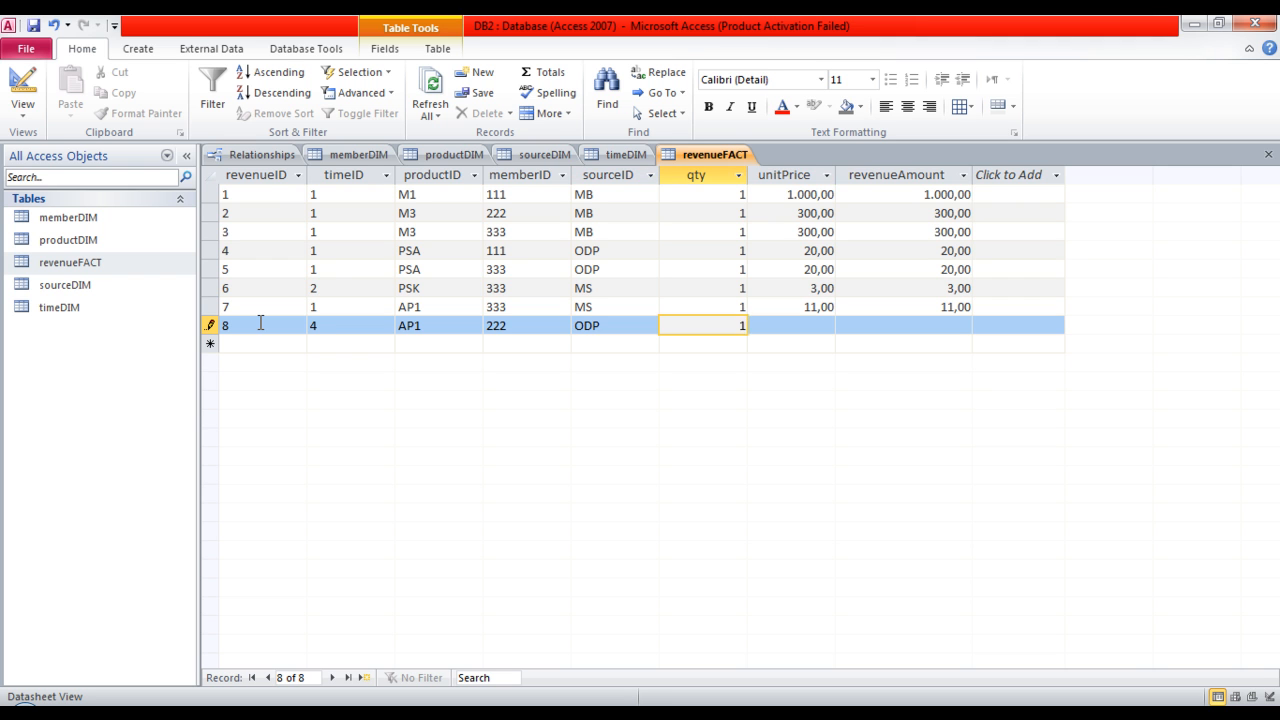
{"action": "key", "text": "Tab"}
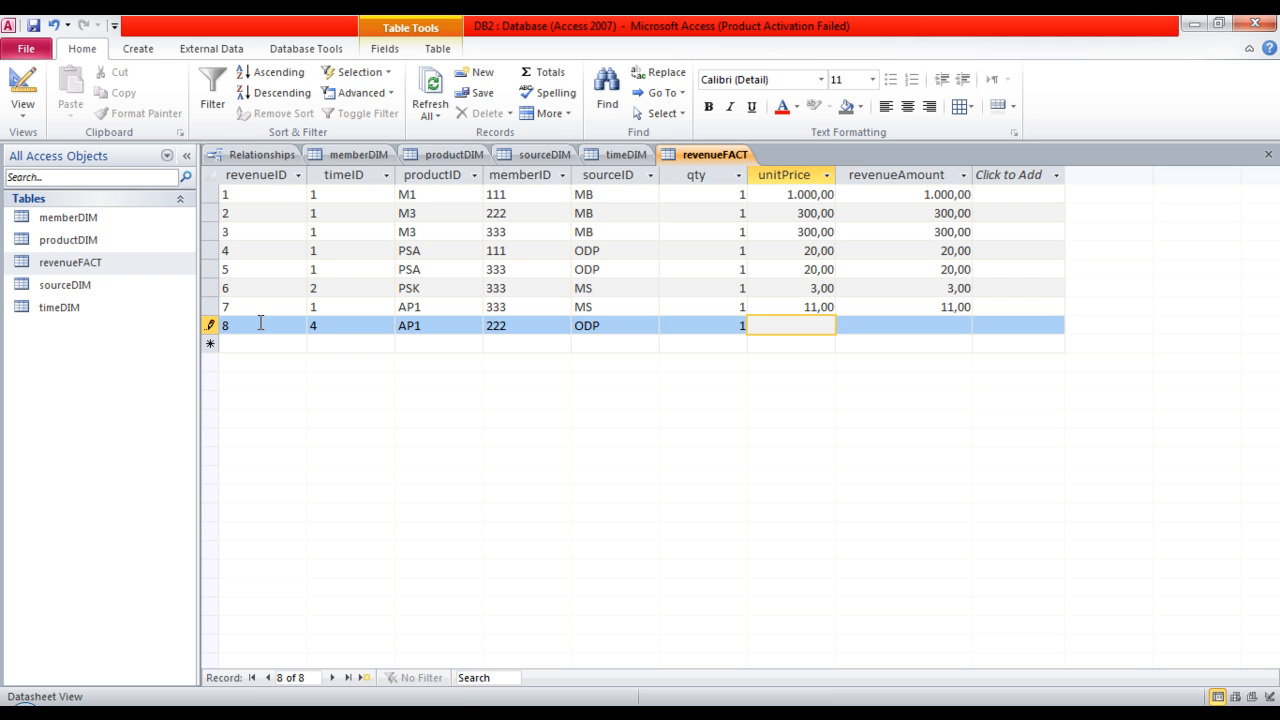
{"action": "key", "text": "shift+Tab"}
{"action": "type", "text": "2"}
{"action": "key", "text": "Tab"}
{"action": "type", "text": "20"}
{"action": "key", "text": "Tab"}
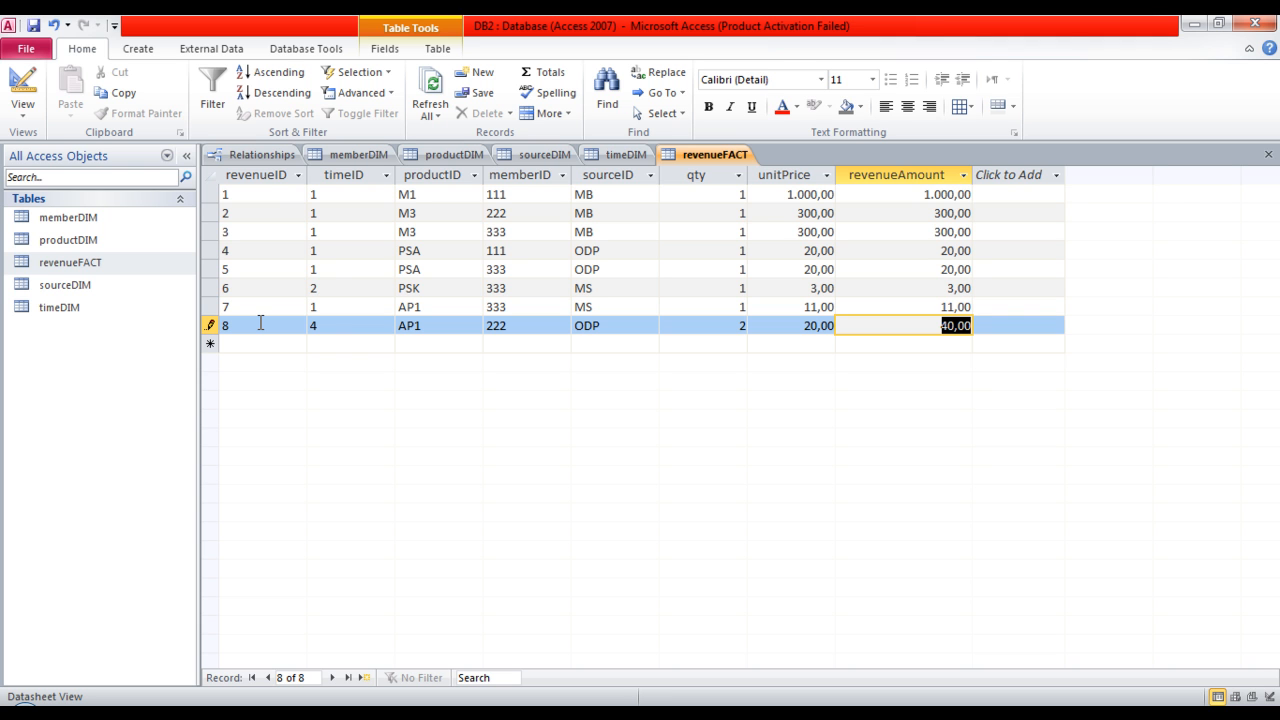
{"action": "key", "text": "shift+Tab"}
{"action": "key", "text": "Tab"}
{"action": "key", "text": "shift+Tab"}
{"action": "key", "text": "Tab"}
{"action": "key", "text": "shift+Tab"}
{"action": "key", "text": "Tab"}
{"action": "key", "text": "shift+Tab"}
{"action": "key", "text": "Tab"}
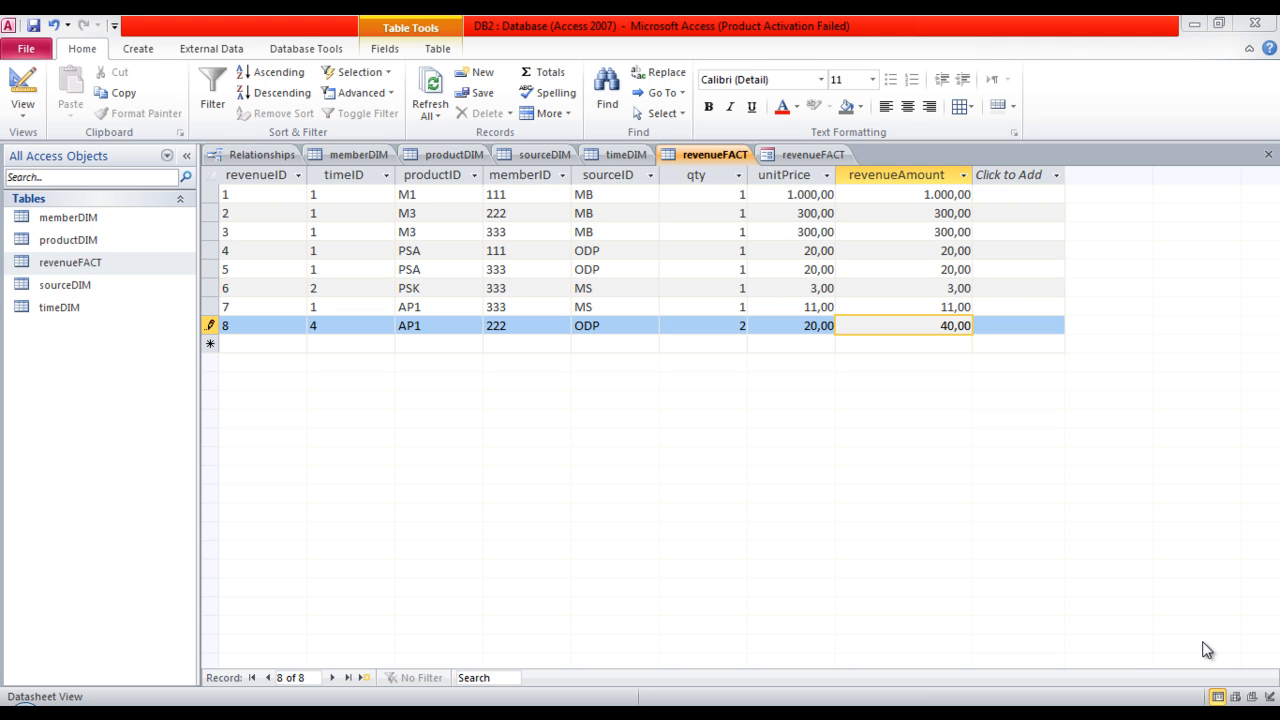
Create a PivotTable form based on the revenueFACT table.
{"action": "left_click", "coordinate": [131, 45]}
{"action": "left_click", "coordinate": [134, 48]}
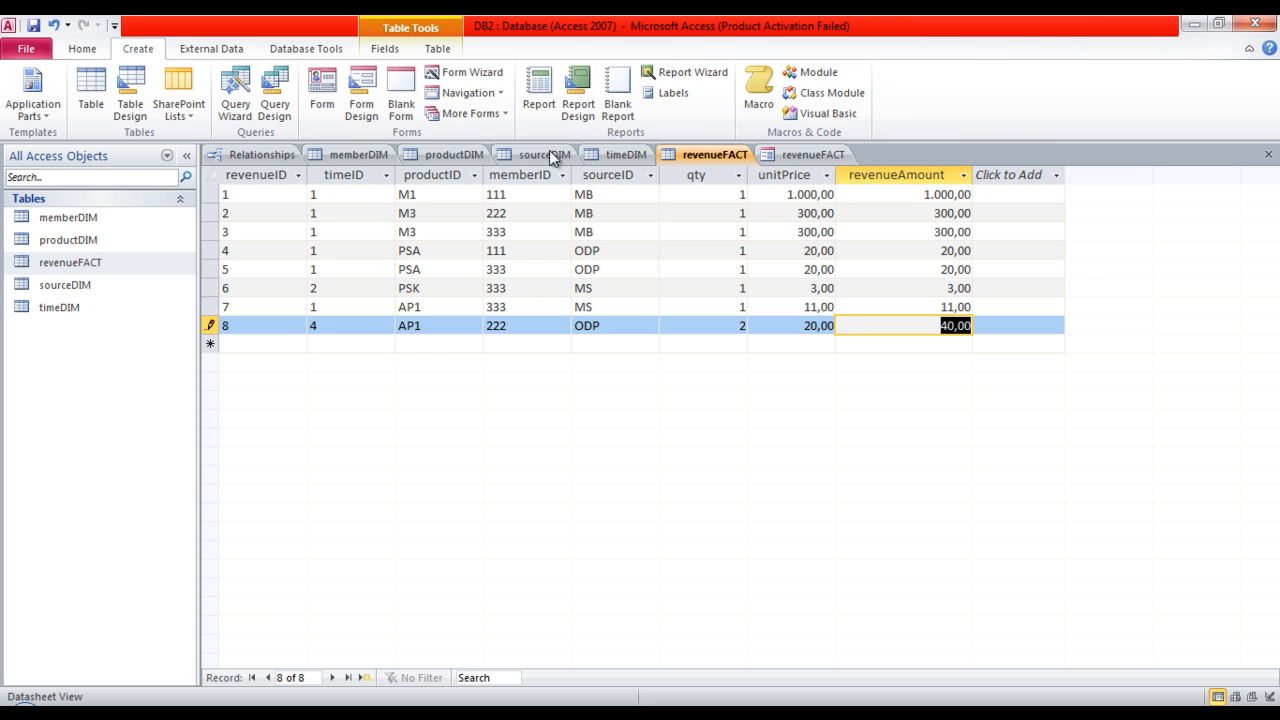
{"action": "left_click", "coordinate": [478, 114]}
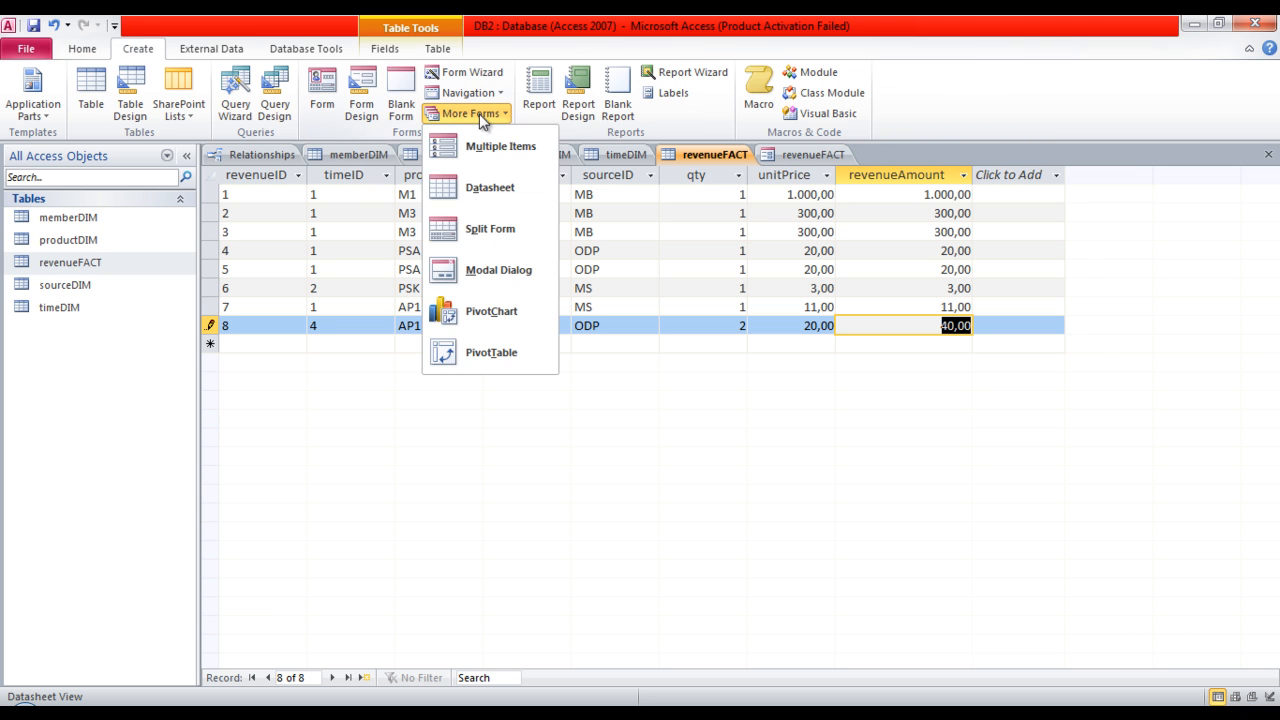
{"action": "left_click", "coordinate": [503, 348]}
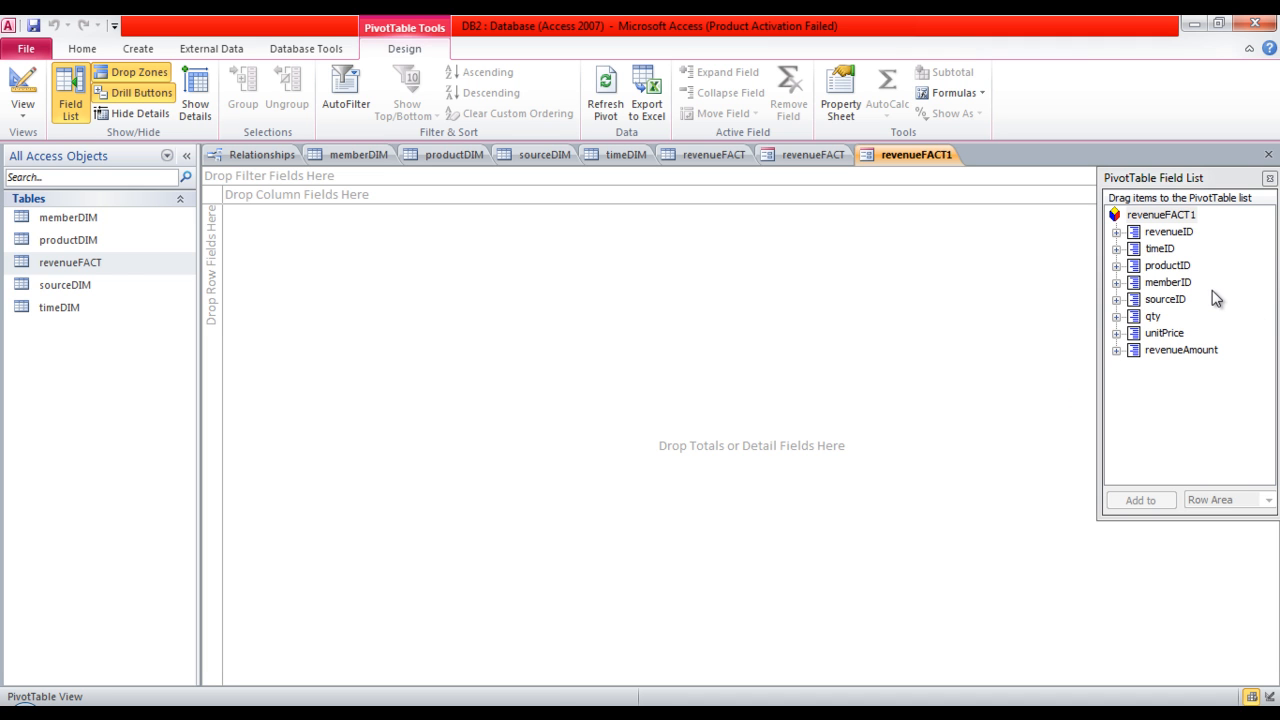
Lay out the PivotTable with productID as row field, timeID as column field and revenueAmount as detail field.
{"action": "left_click_drag", "start_coordinate": [1185, 266], "coordinate": [211, 307]}
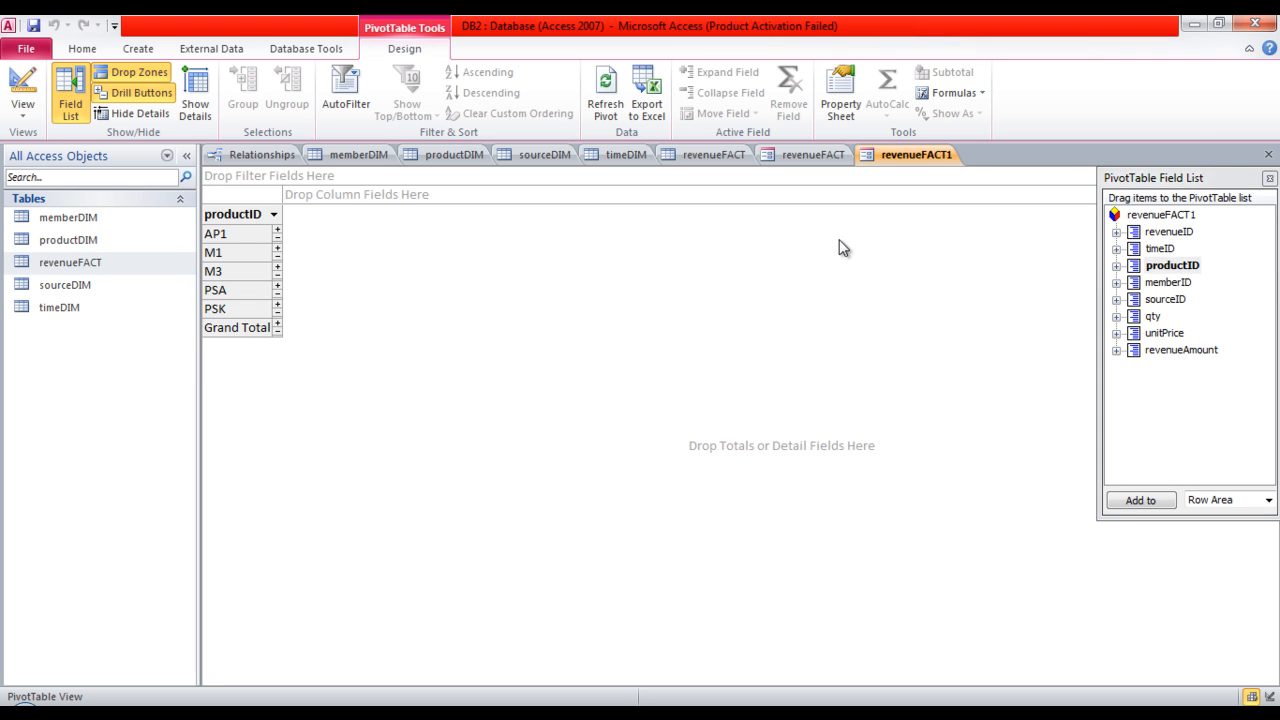
{"action": "left_click_drag", "start_coordinate": [1163, 249], "coordinate": [430, 201]}
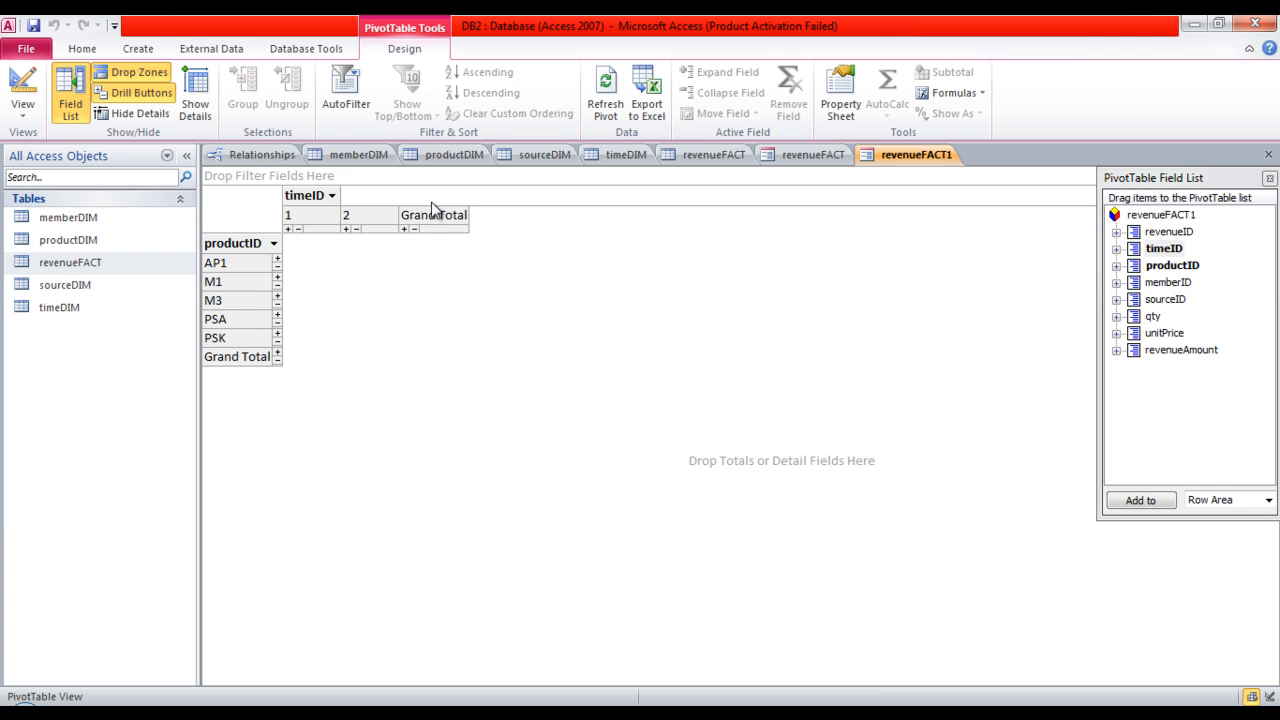
{"action": "left_click_drag", "start_coordinate": [1204, 352], "coordinate": [449, 304]}
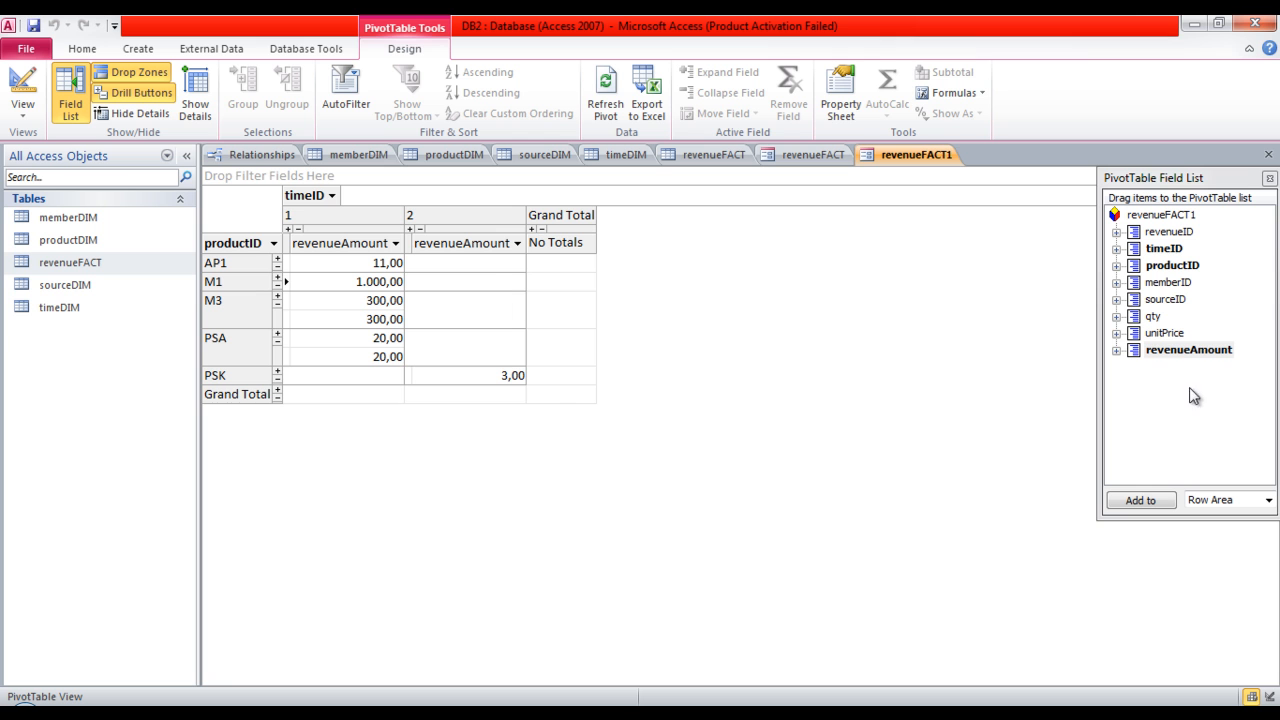
Add the sum of revenueAmount as the PivotTable's total, hide the detail rows and check the overall grand total.
{"action": "left_click_drag", "start_coordinate": [1188, 350], "coordinate": [558, 275]}
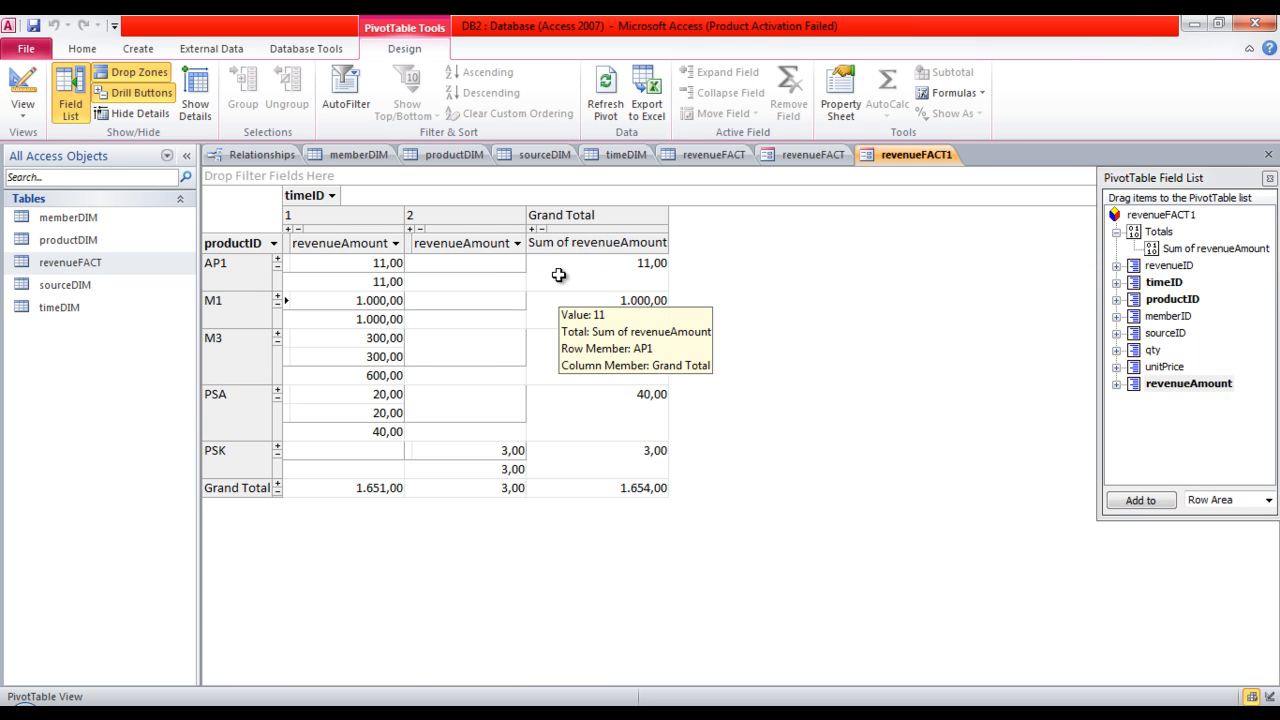
{"action": "left_click", "coordinate": [106, 117]}
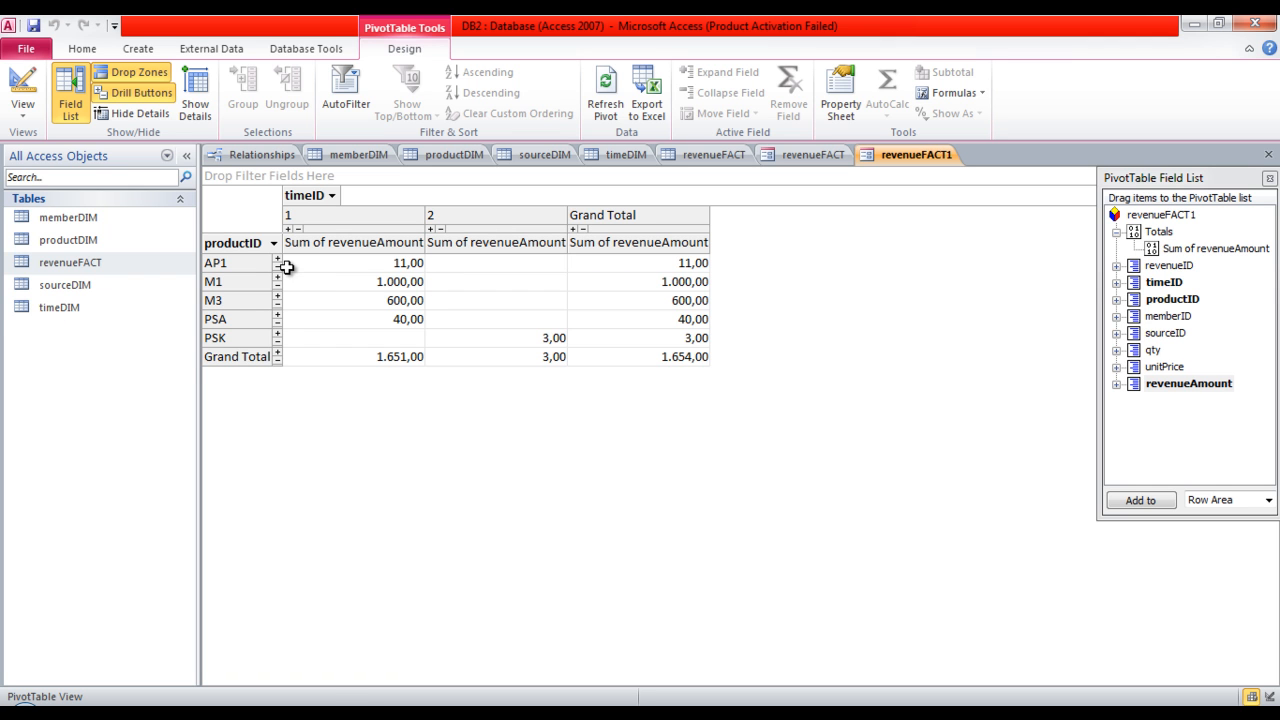
{"action": "mouse_move", "coordinate": [287, 267]}
{"action": "mouse_move", "coordinate": [408, 360]}
{"action": "left_click", "coordinate": [693, 362]}
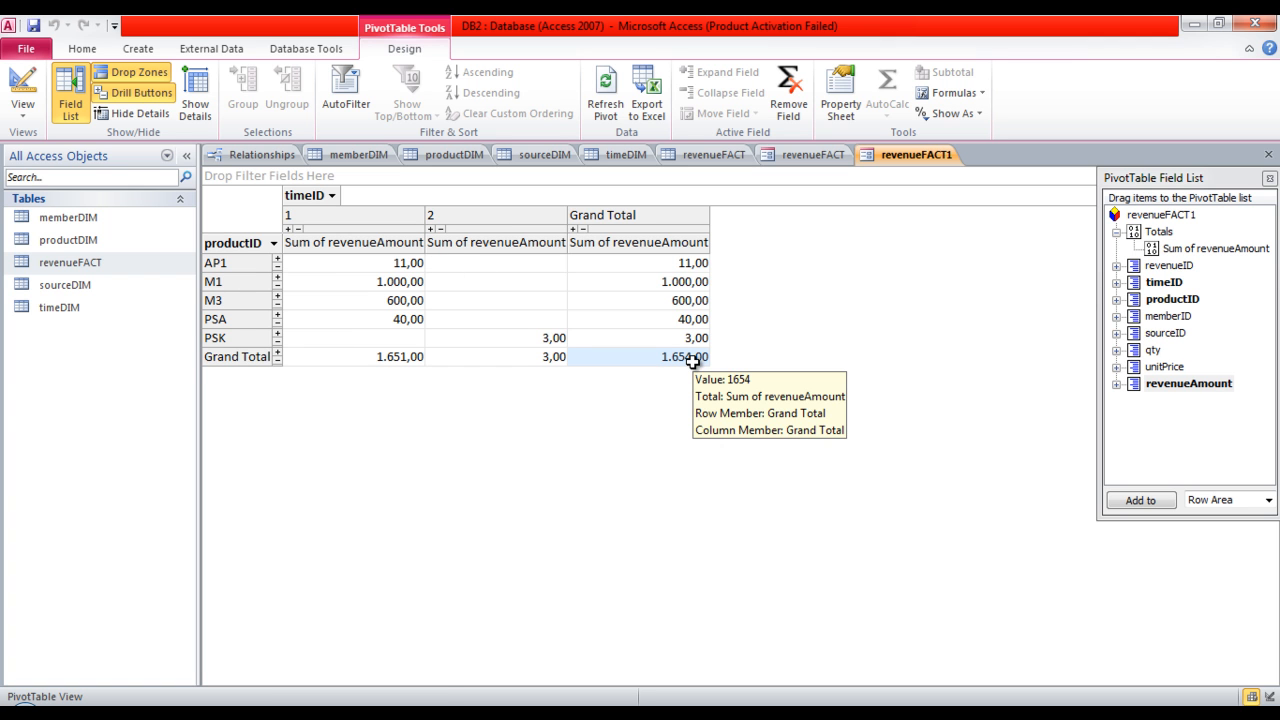